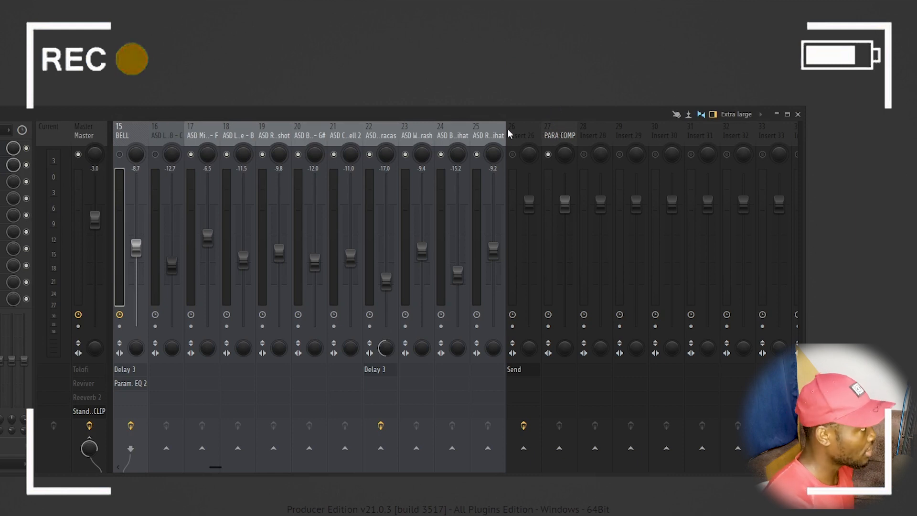
Play the arrangement and watch the levels of the drum tracks in the mixer
drag(270, 118, 286, 146)
click(499, 1)
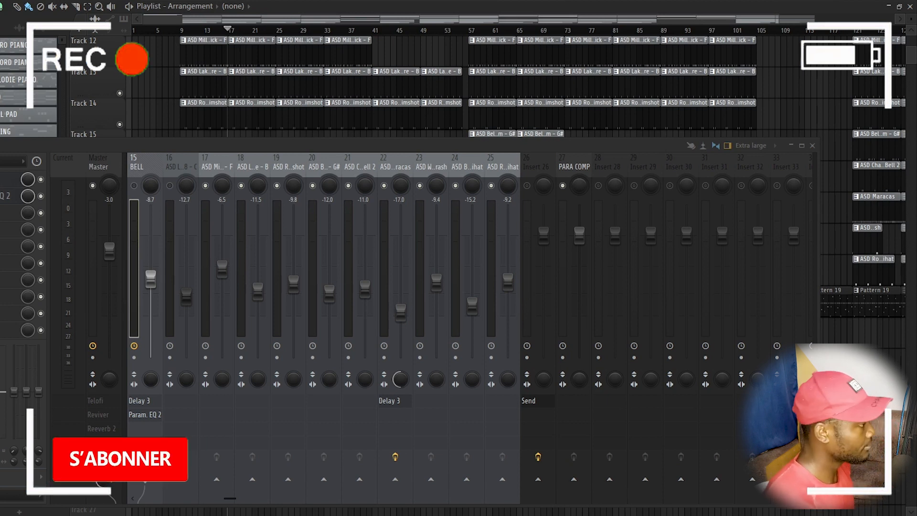
key(space)
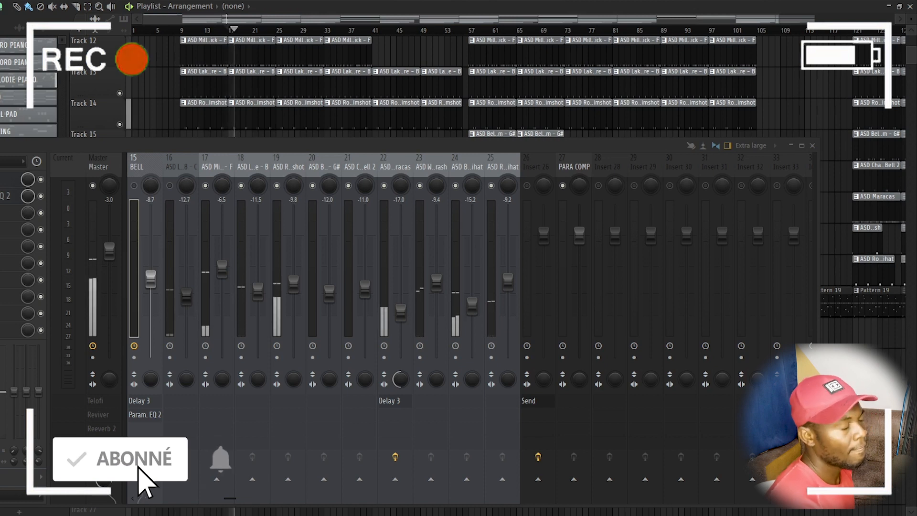
Route the selected drum tracks 17 through 25 to Insert 26 only
click(258, 165)
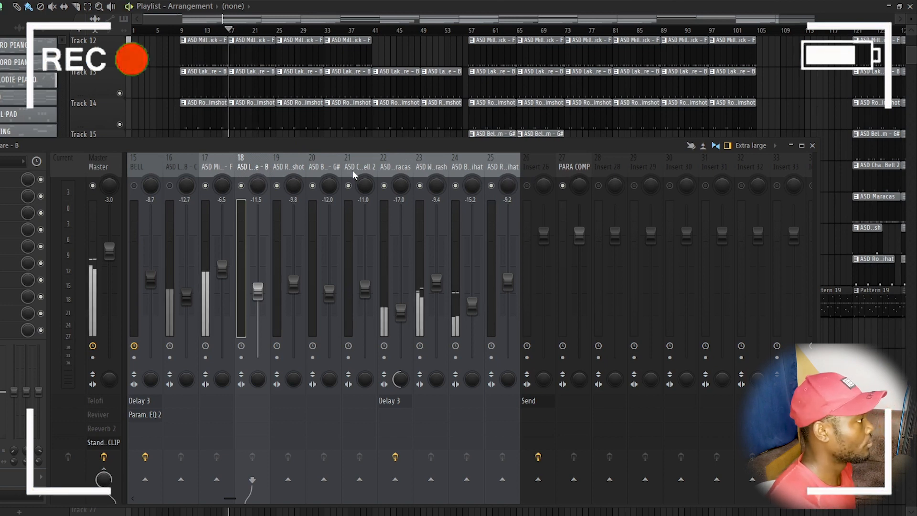
drag(230, 160, 502, 173)
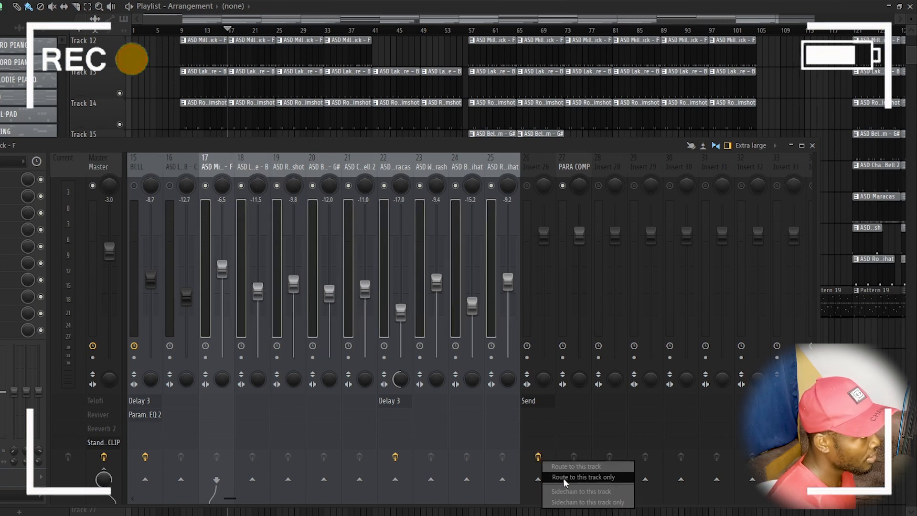
click(540, 479)
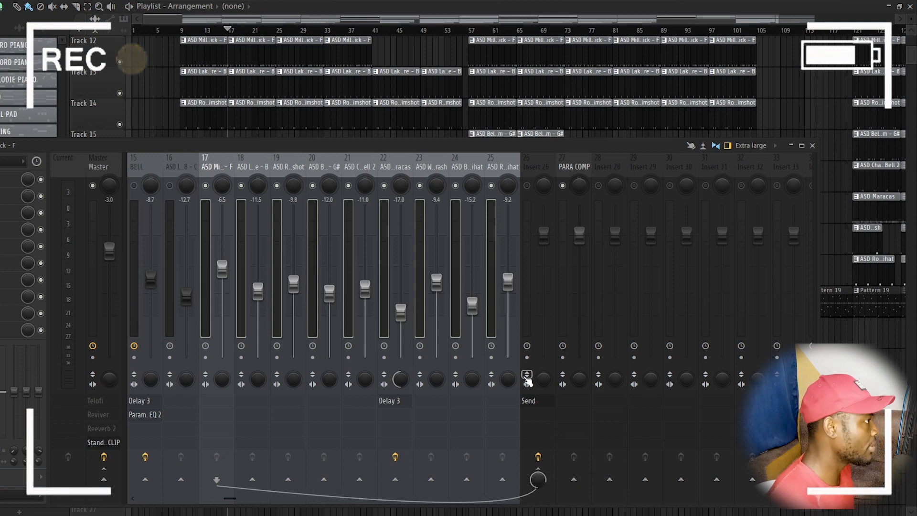
Clear the first effect slot of Insert 26 and load a fresh Fruity Send into it by searching for SEND
click(533, 169)
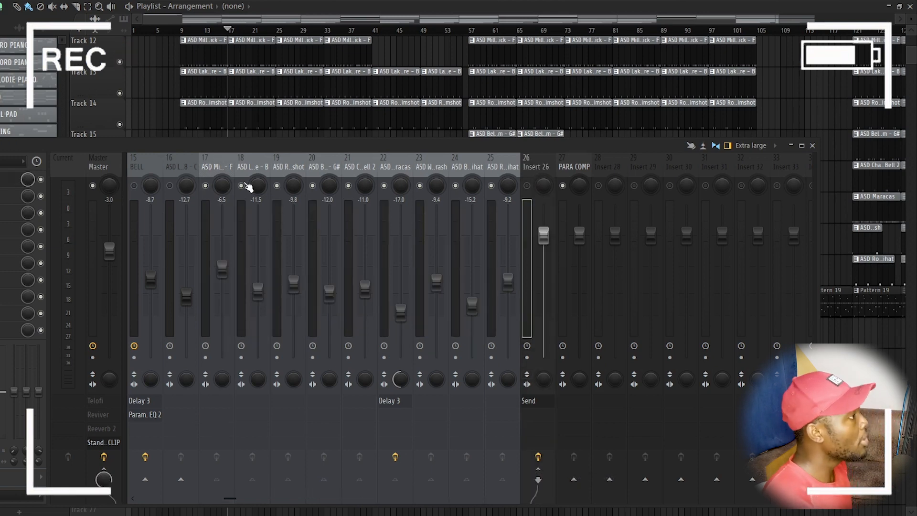
double_click(344, 145)
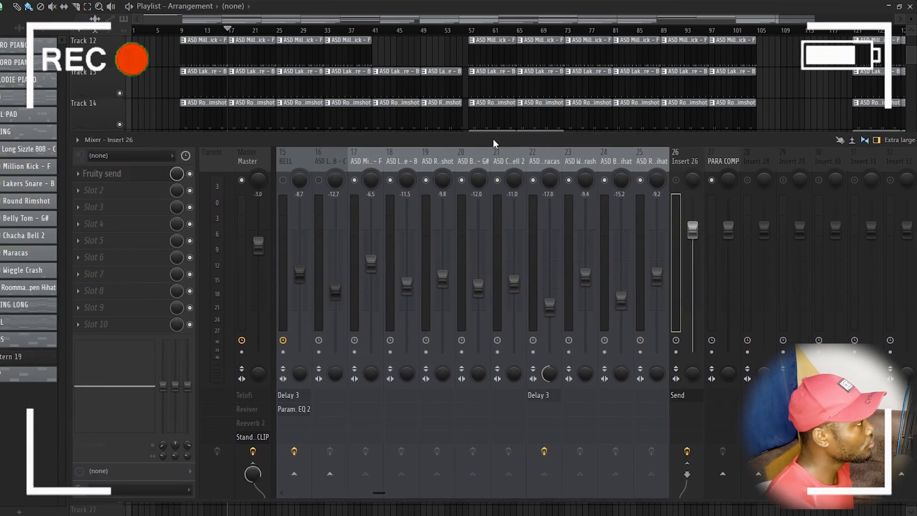
click(111, 174)
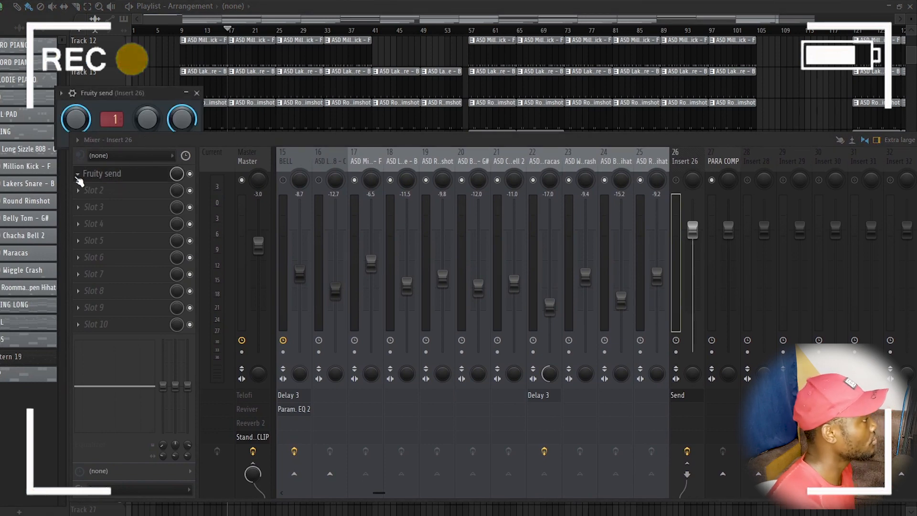
click(79, 174)
click(96, 197)
click(496, 280)
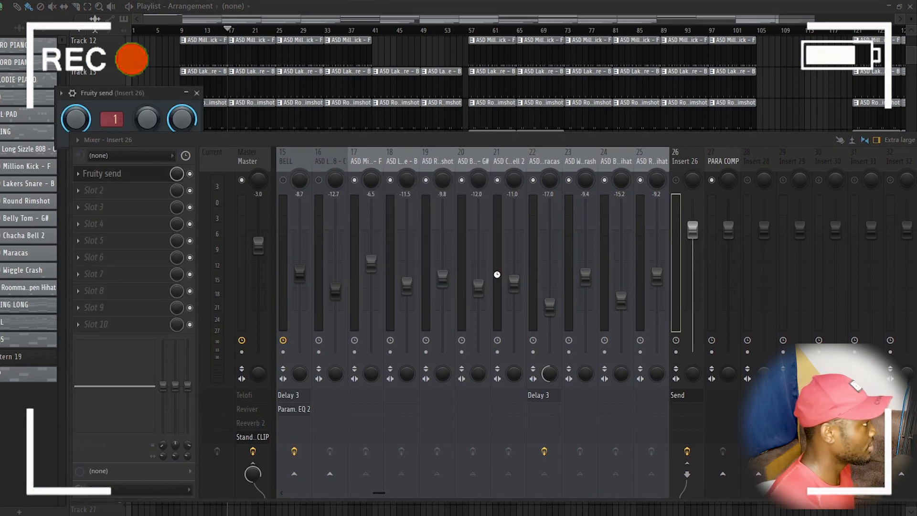
click(77, 174)
click(95, 187)
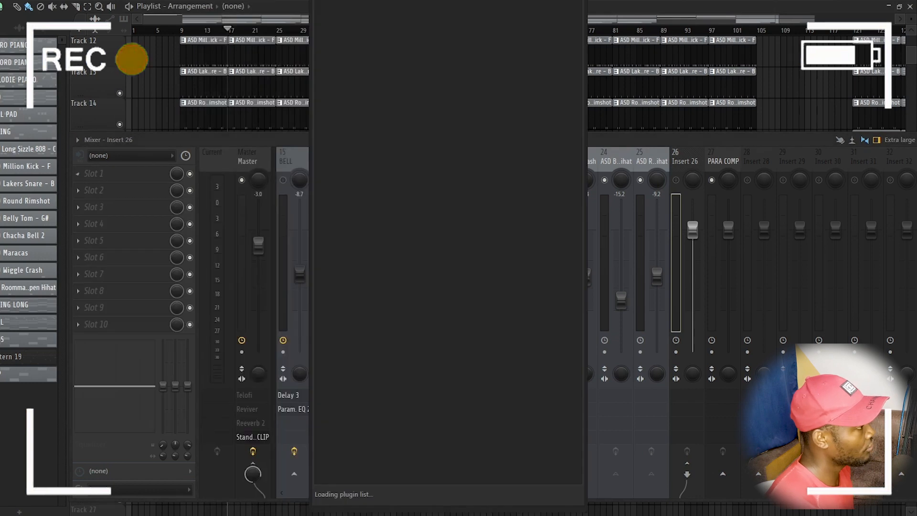
text(SEND)
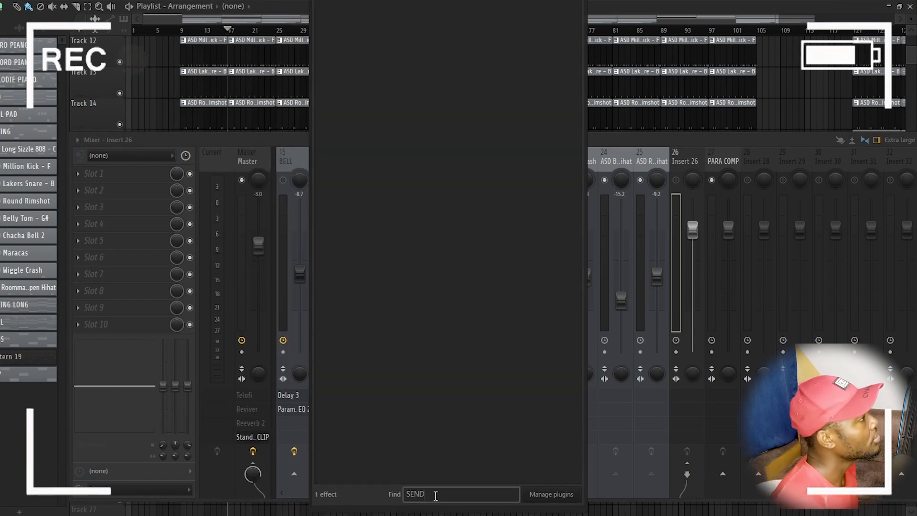
double_click(354, 6)
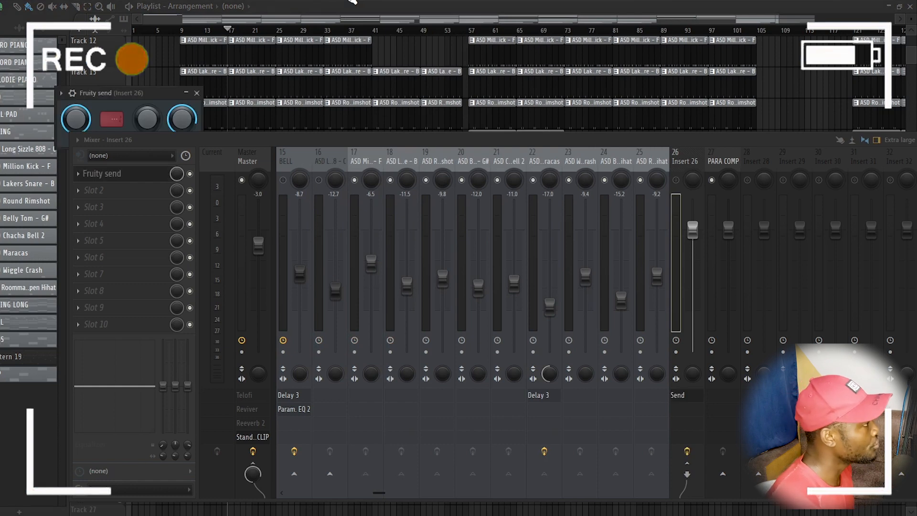
Try out the Fruity Send's Dry and Pan knobs on Insert 26, and reset both to their defaults
drag(293, 134, 293, 201)
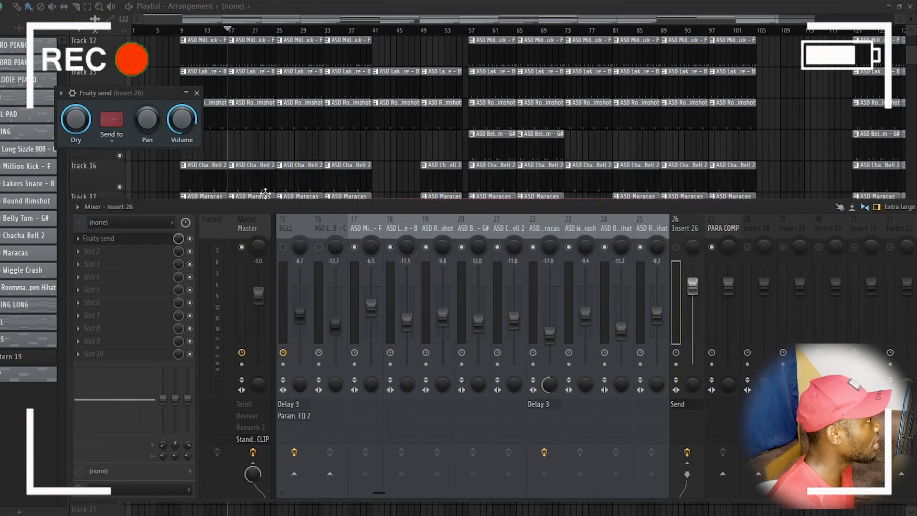
right_click(75, 120)
click(92, 129)
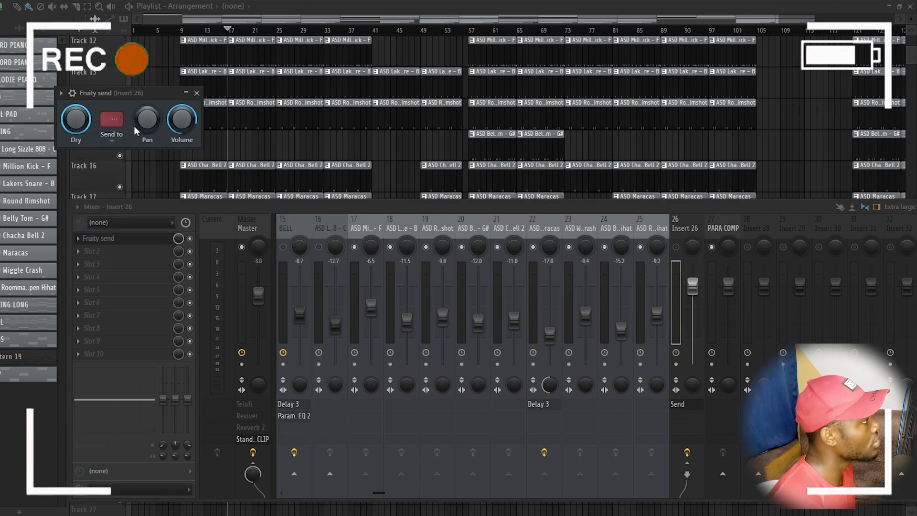
drag(147, 121, 147, 104)
right_click(147, 120)
click(167, 127)
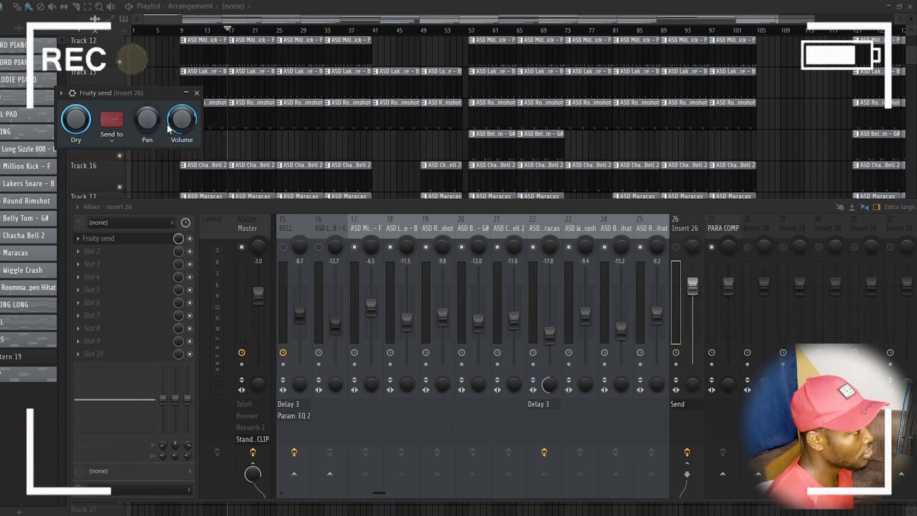
Bypass the Fruity Send on Insert 26 and route Insert 26 to the PARA COMP track
scroll(612, 223, down, 3)
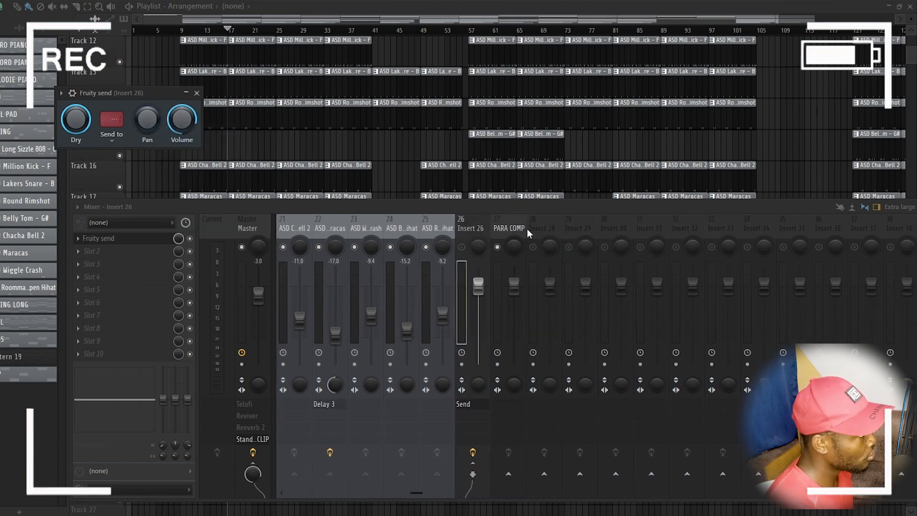
click(189, 238)
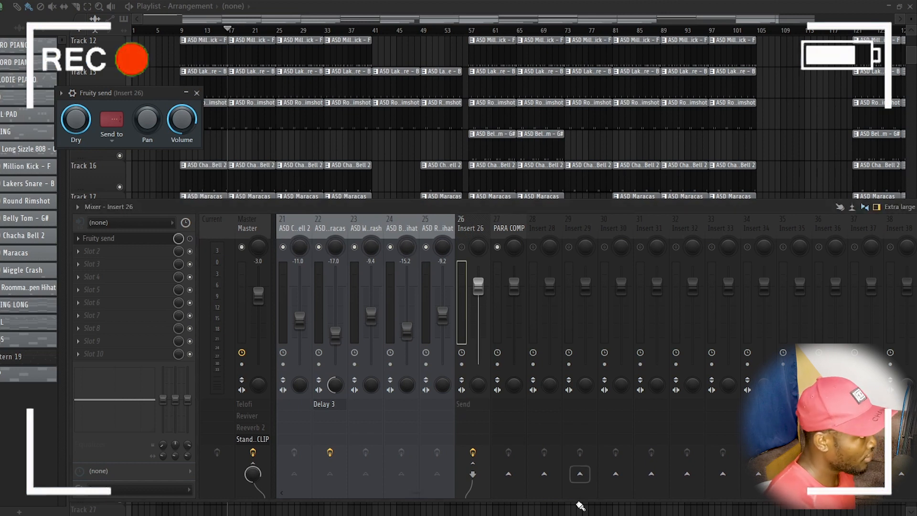
click(512, 476)
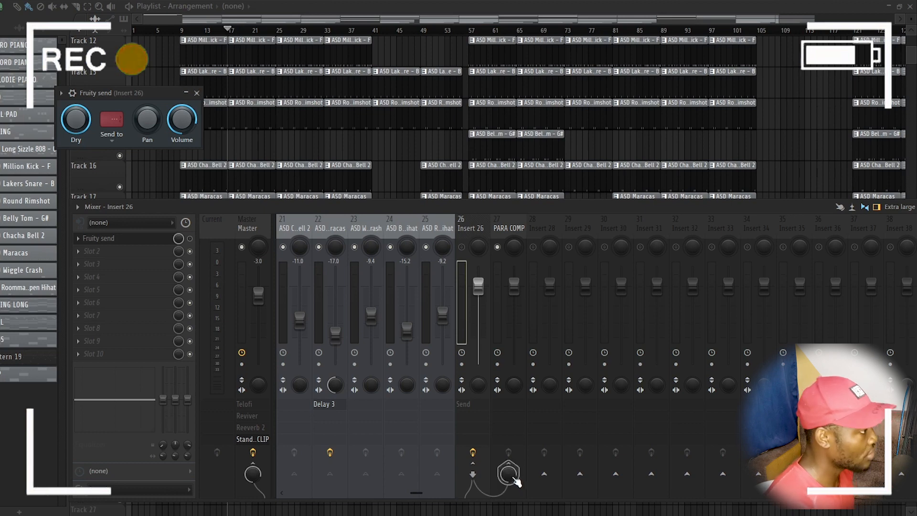
Load Fruity Limiter into the first slot of the PARA COMP track and place its window clear of the mixer
click(495, 236)
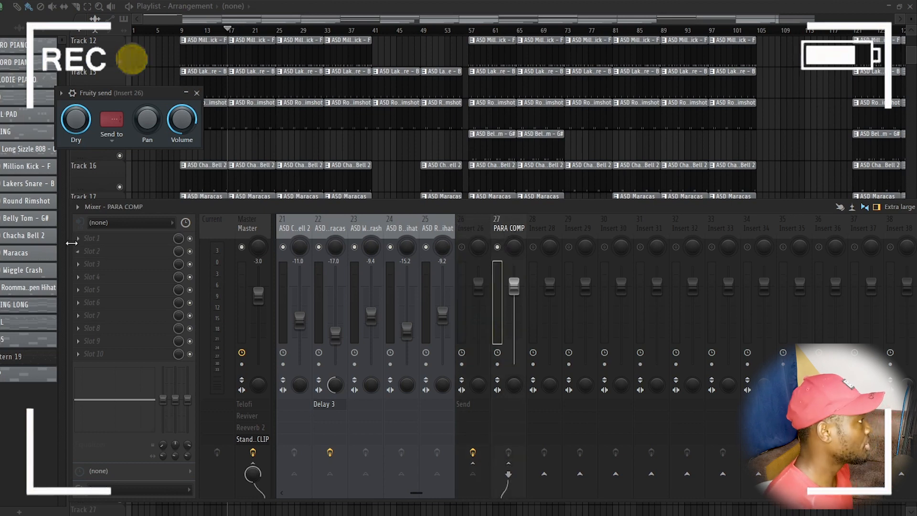
click(90, 241)
click(228, 389)
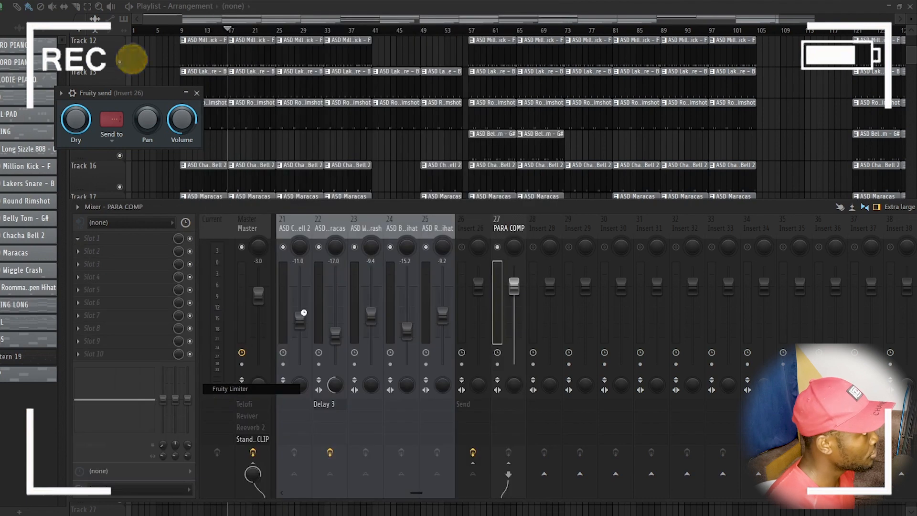
drag(279, 166, 680, 23)
drag(486, 205, 467, 221)
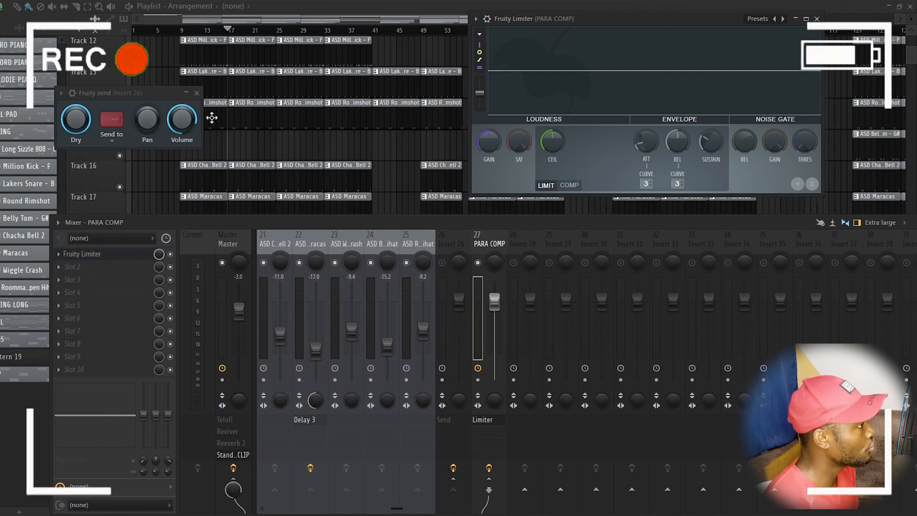
Set the Fruity Send destination on Insert 26 to PARA COMP, re-enable the effect and play the song
click(450, 244)
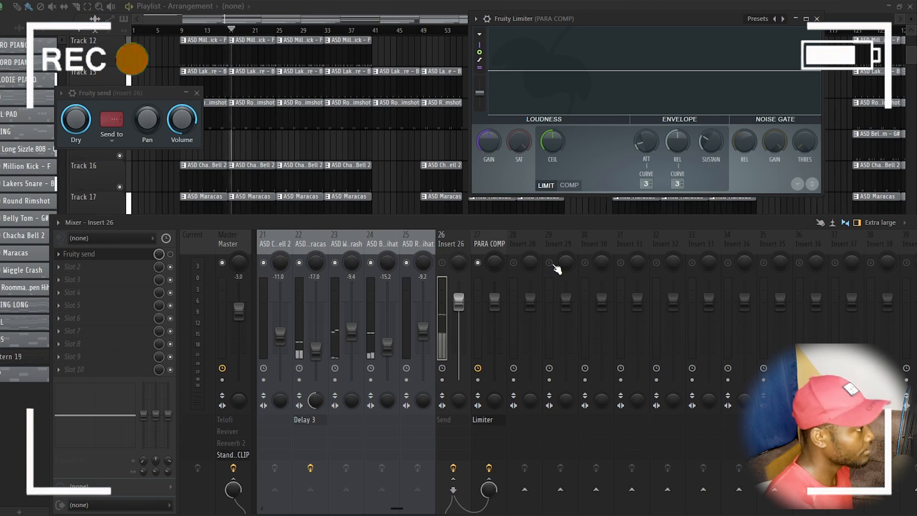
scroll(491, 245, up, 3)
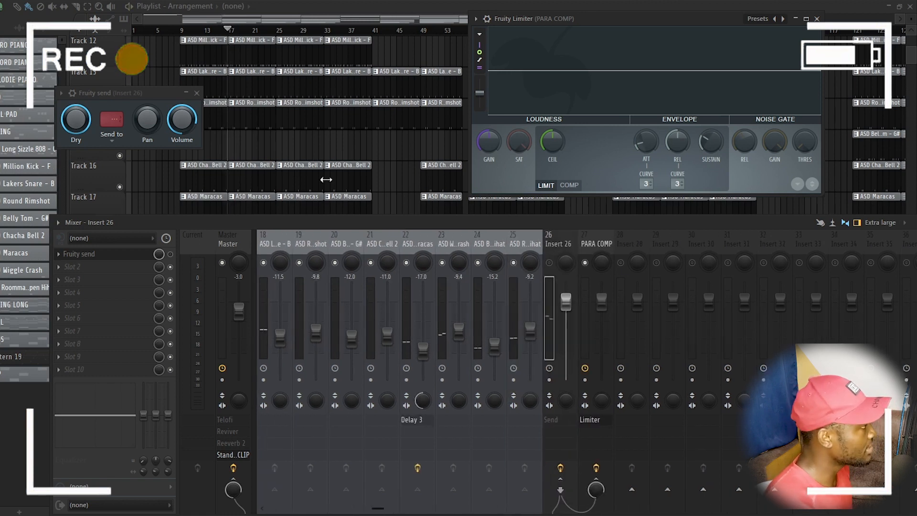
click(113, 122)
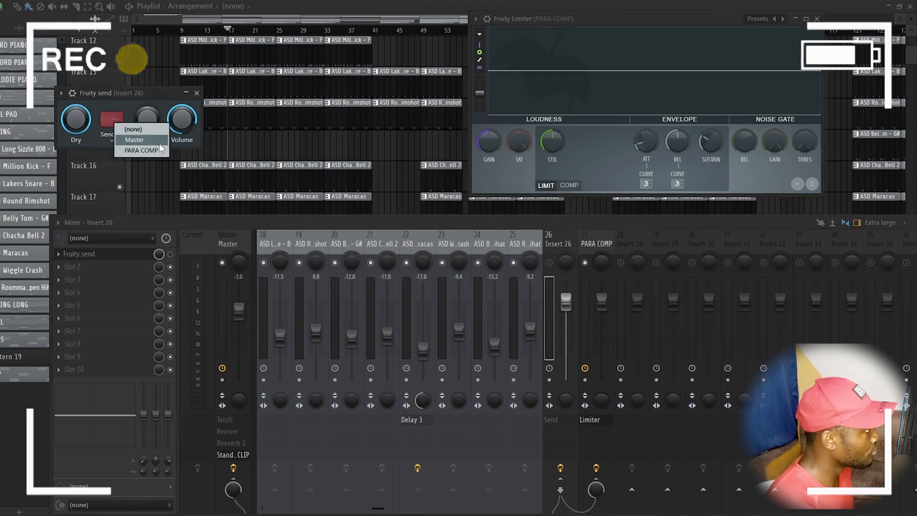
click(145, 151)
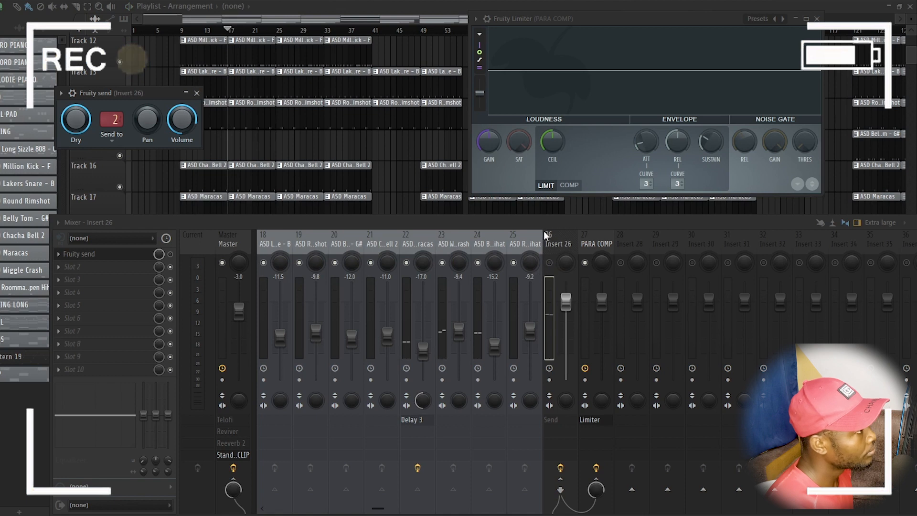
drag(542, 226, 490, 219)
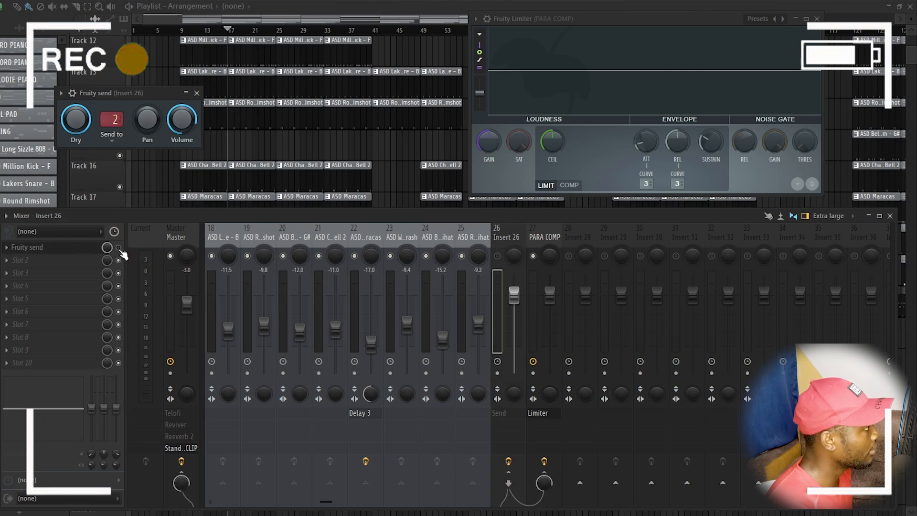
key(space)
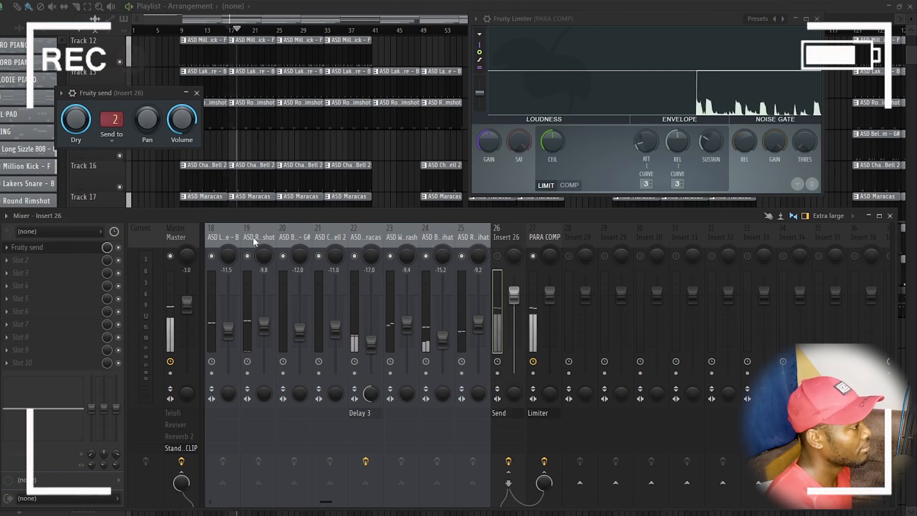
Switch the Fruity Limiter on PARA COMP to COMP mode, lower its threshold and raise its ratio
click(569, 185)
drag(552, 139, 552, 207)
drag(617, 139, 618, 110)
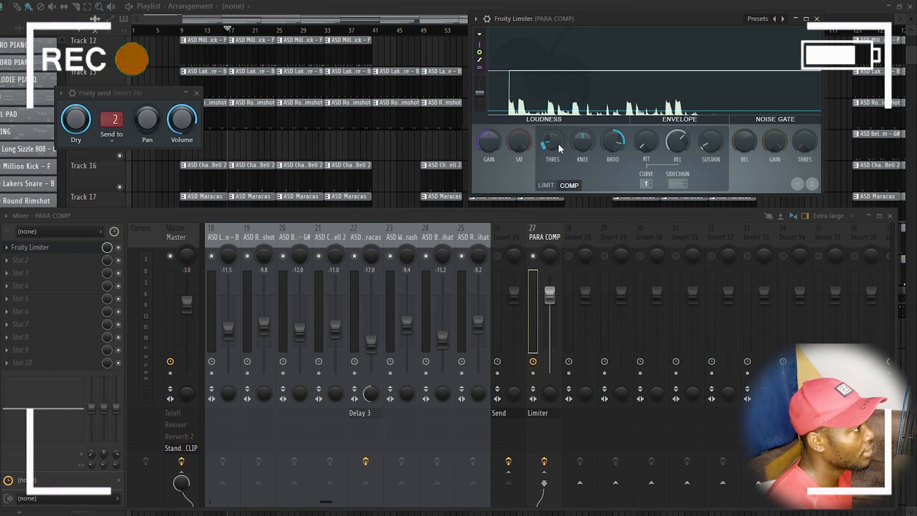
Try a shorter release on the Fruity Limiter during playback, and reset the release to its default
key(space)
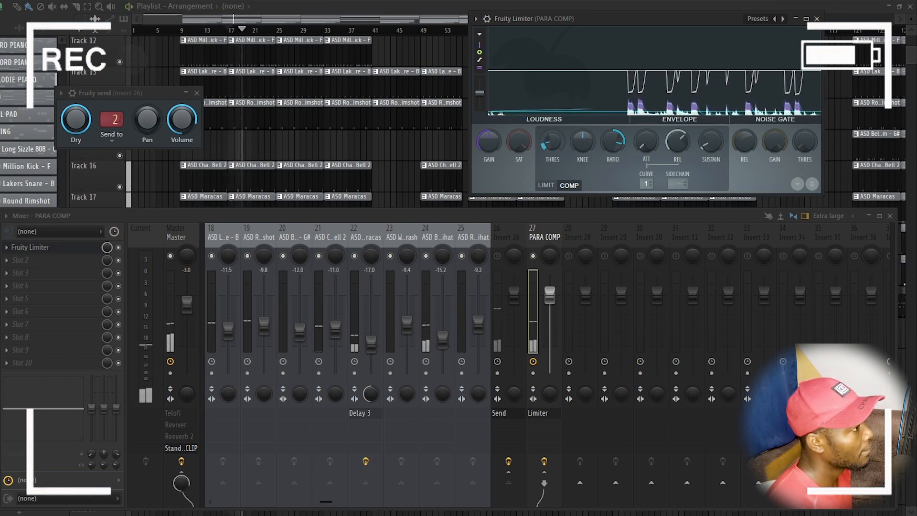
drag(681, 146, 681, 165)
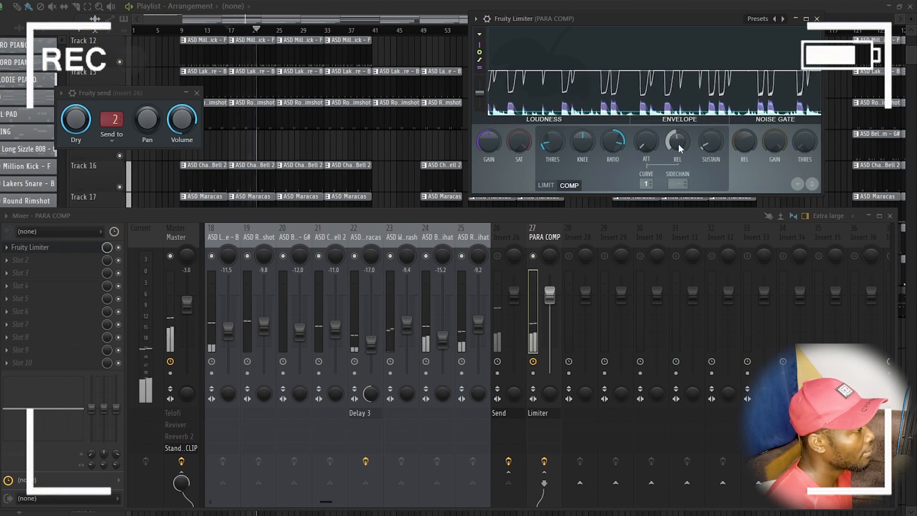
right_click(678, 144)
click(686, 151)
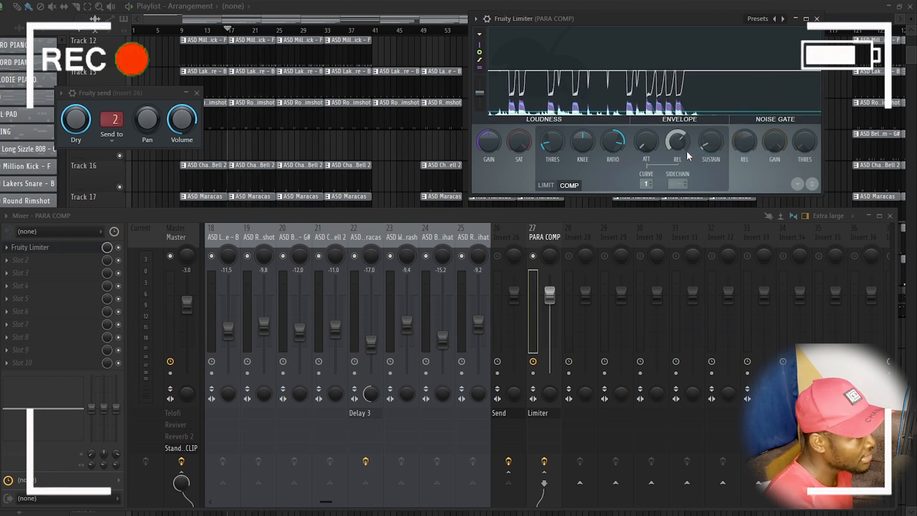
Rename mixer track Insert 26 as DRUM
click(502, 238)
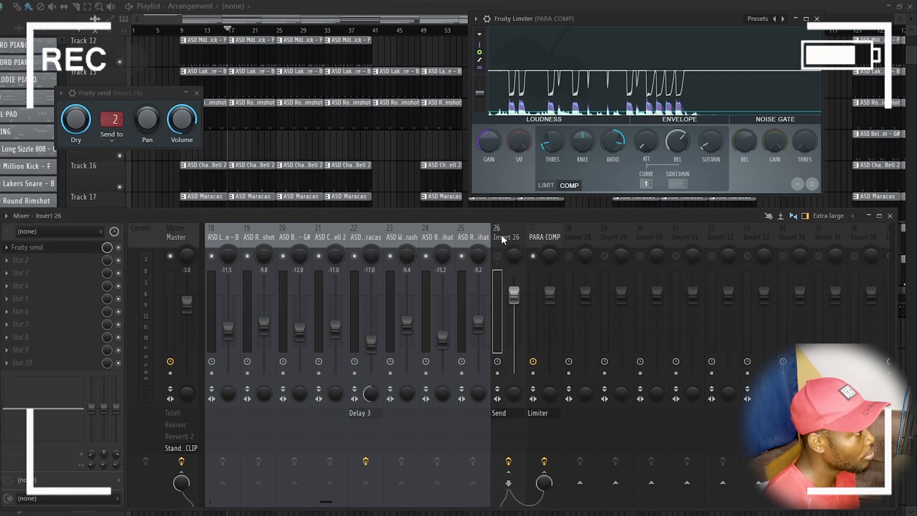
scroll(501, 239, up, 3)
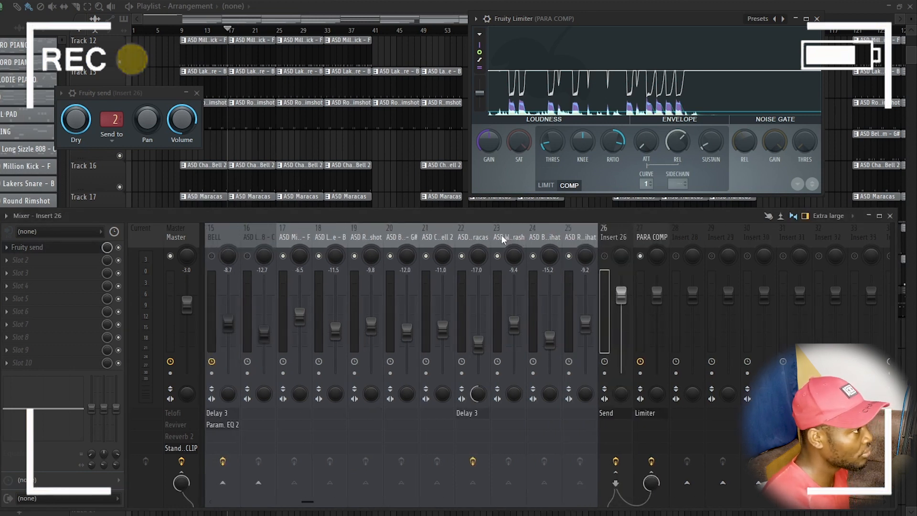
right_click(611, 237)
click(647, 196)
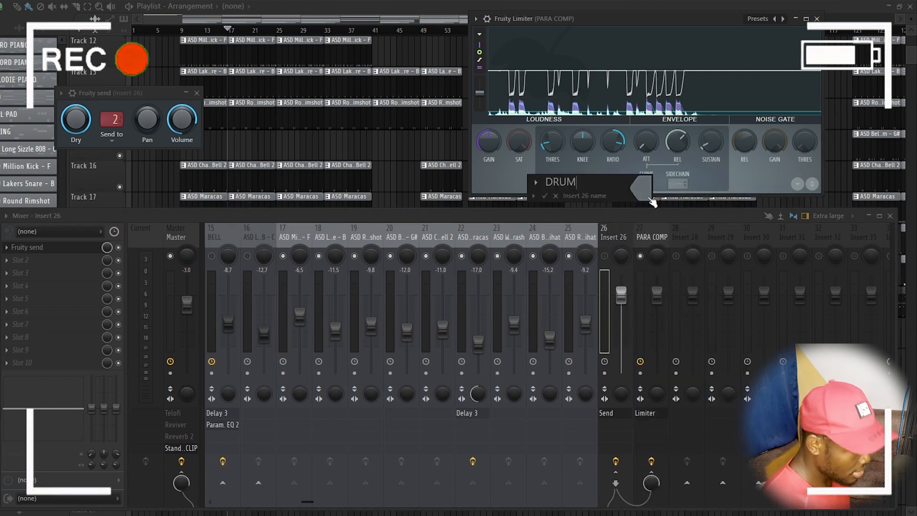
key(Return)
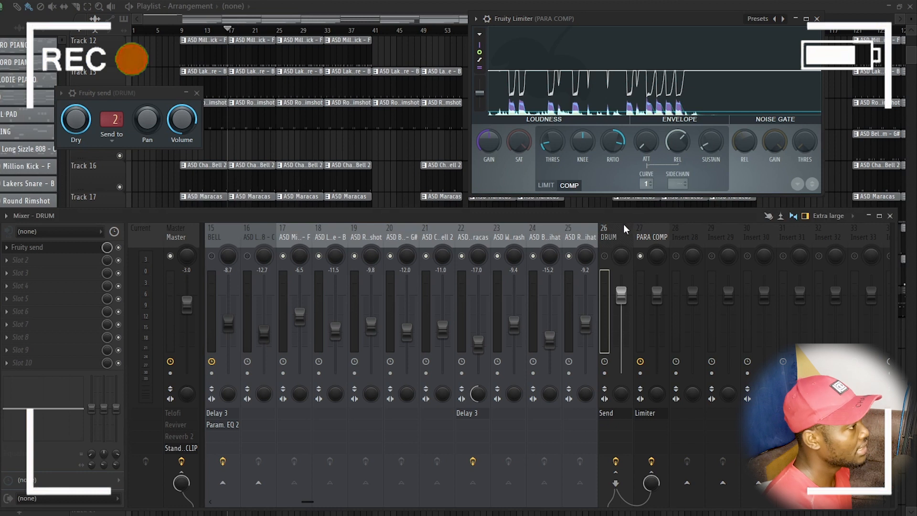
Play the song and compare the drums with the DRUM track on and off and with the Fruity Send volume at zero and restored
key(space)
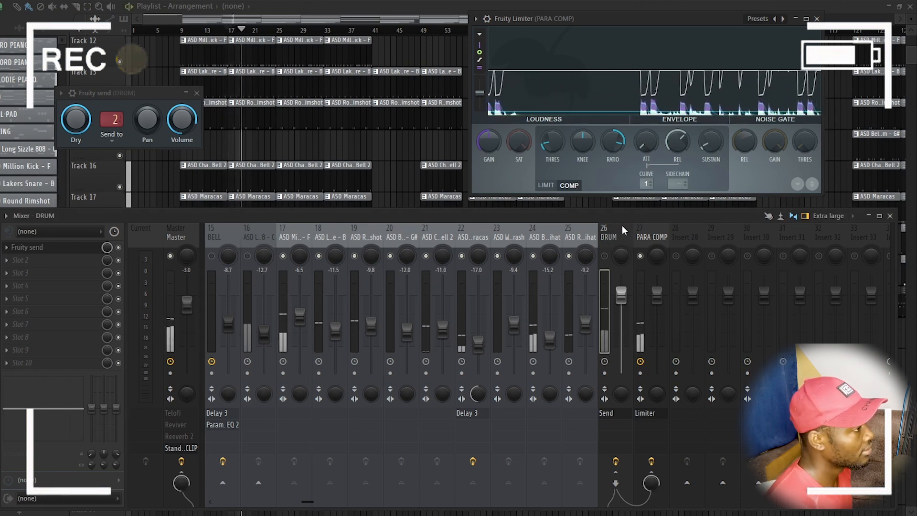
click(605, 257)
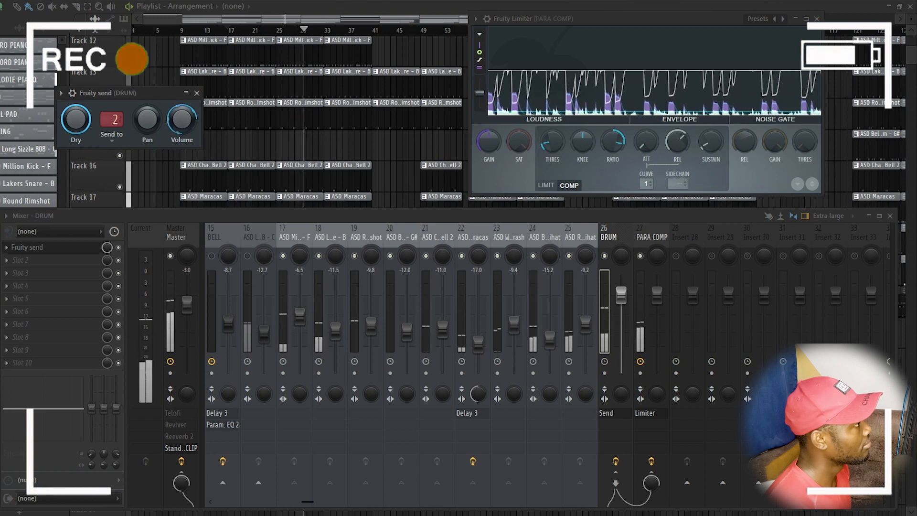
right_click(173, 111)
click(192, 119)
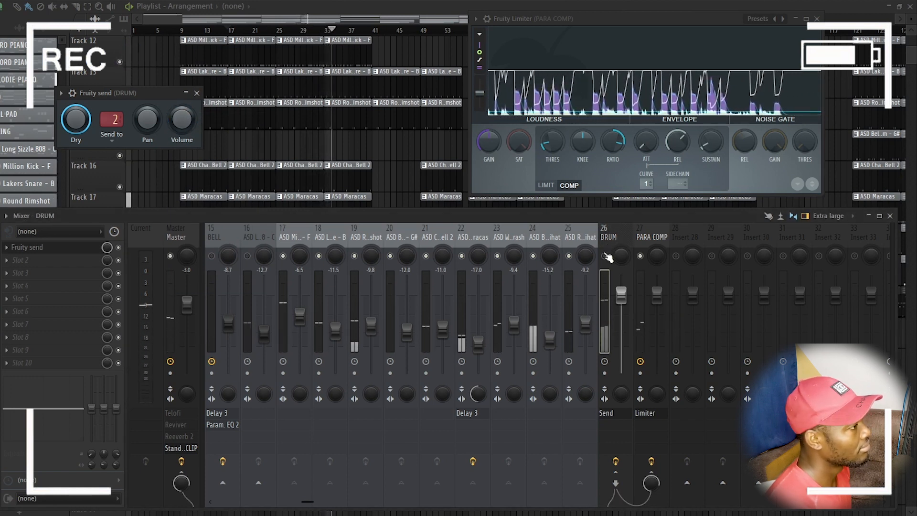
right_click(181, 124)
click(191, 128)
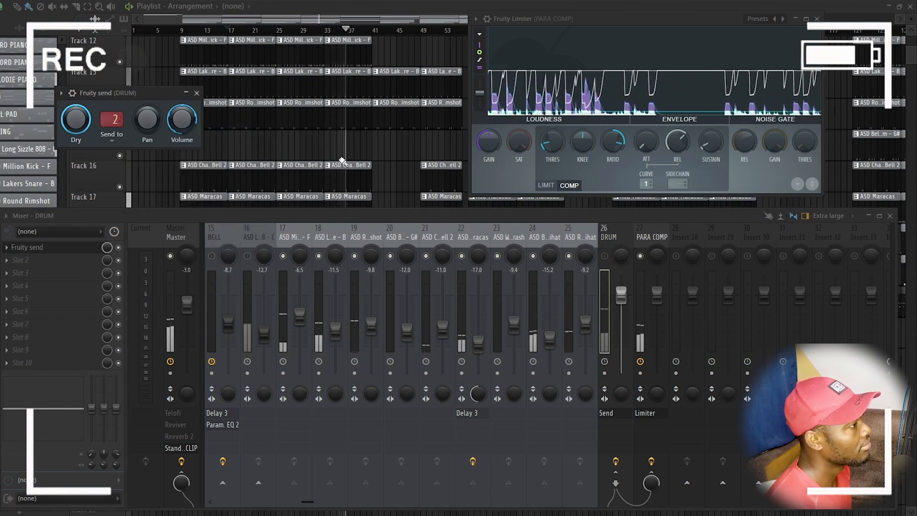
click(605, 256)
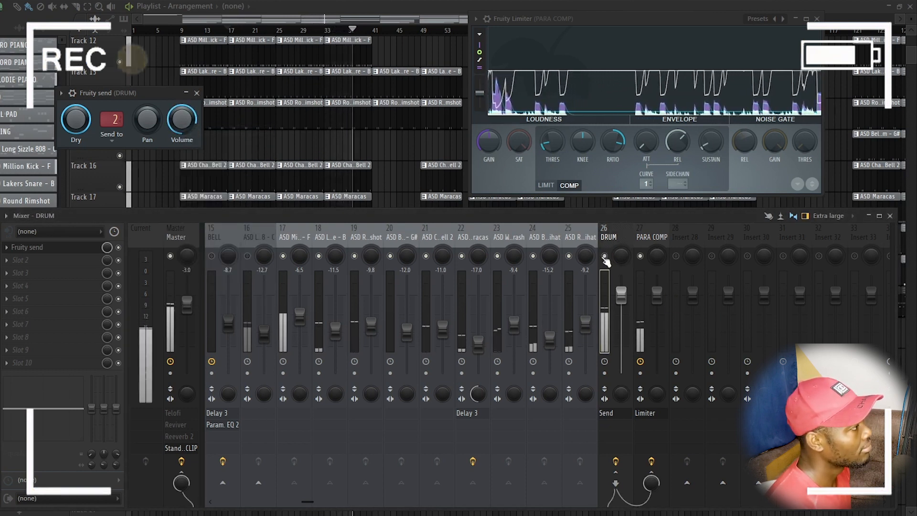
Close the Fruity Limiter and arm mixer track Insert 29 for recording from a mono ASIO input
scroll(605, 238, right, 3)
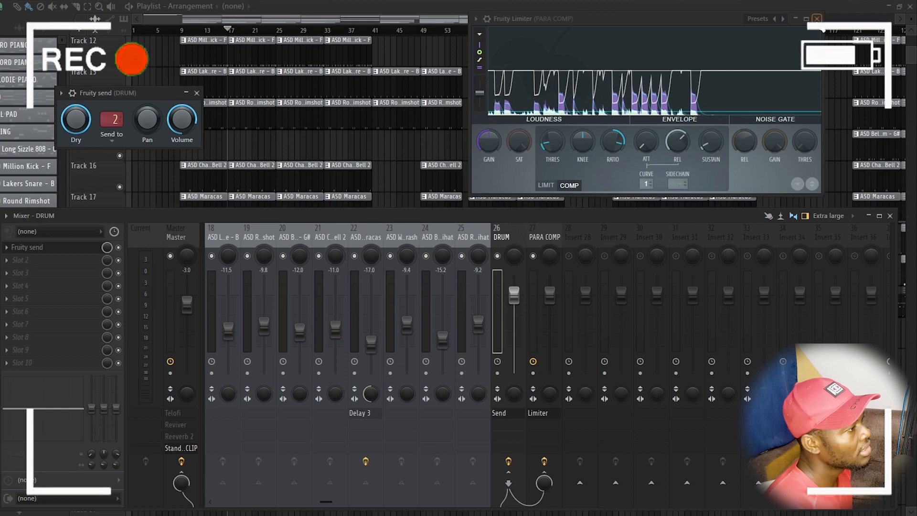
click(817, 19)
drag(688, 228, 537, 289)
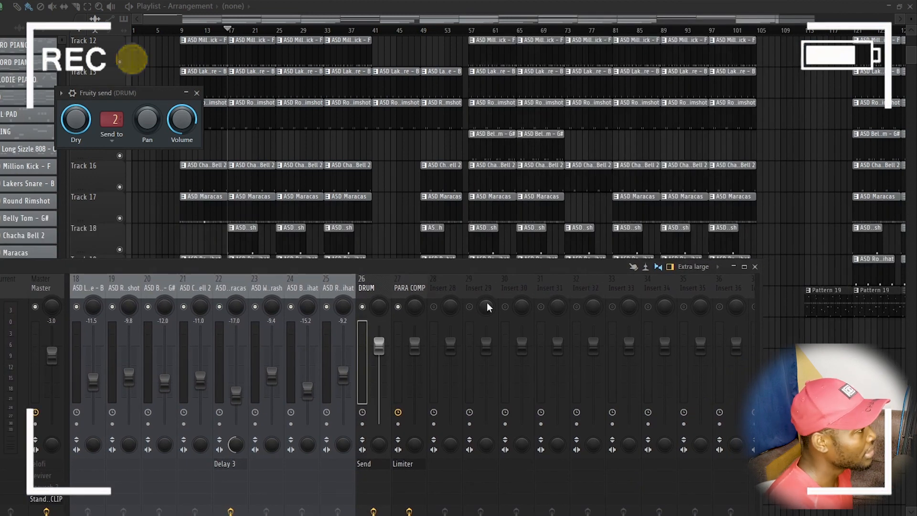
click(469, 287)
drag(484, 266, 581, 217)
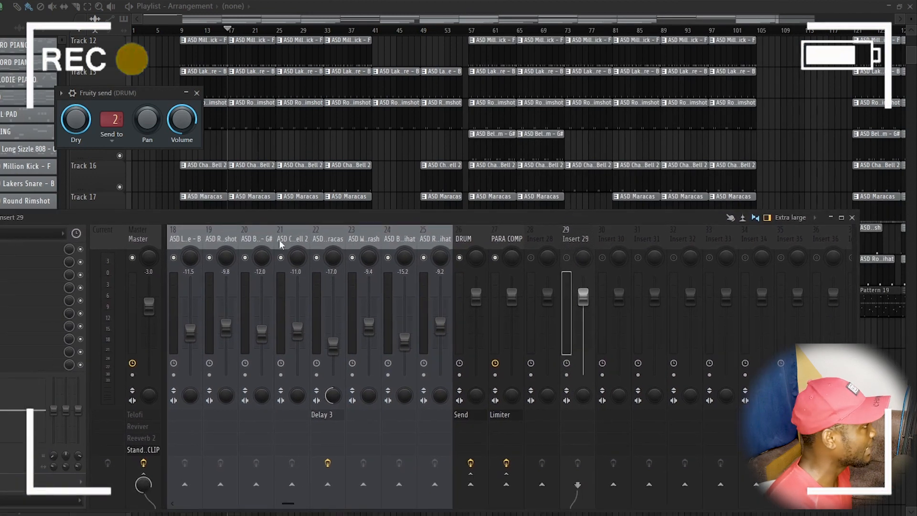
click(68, 249)
click(12, 277)
click(535, 283)
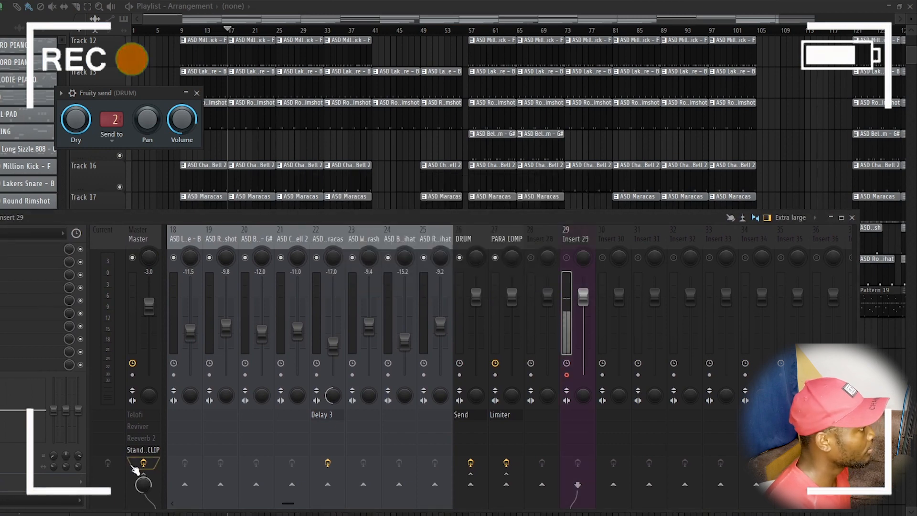
Disconnect Insert 29 from Master and record a short take into the playlist as an audio clip on Track 21
scroll(488, 119, down, 4)
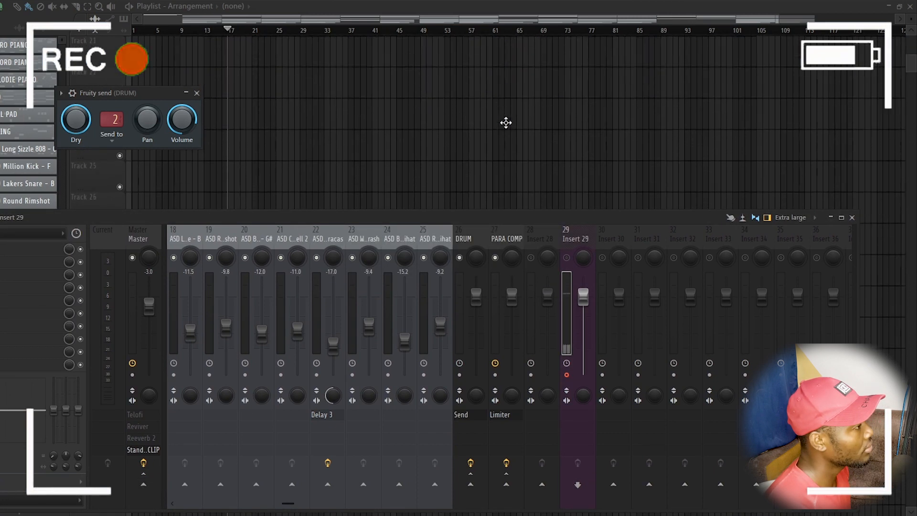
key(r)
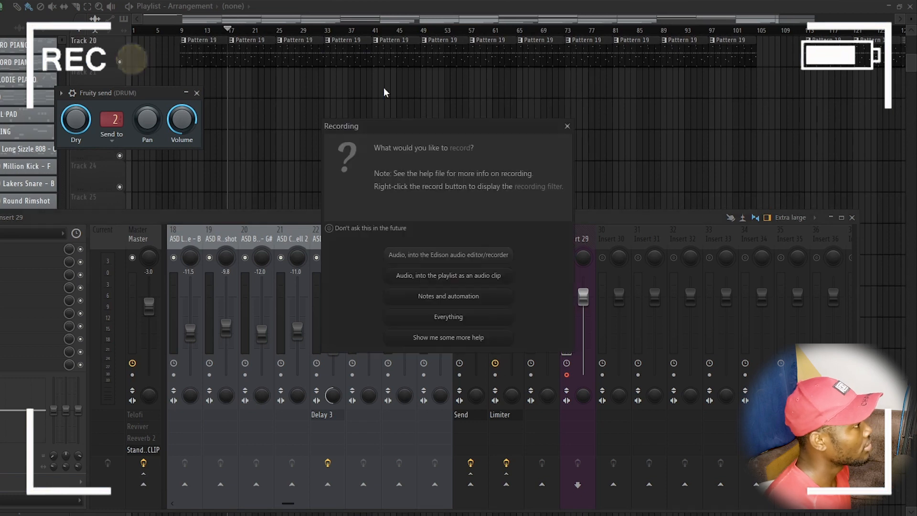
click(441, 280)
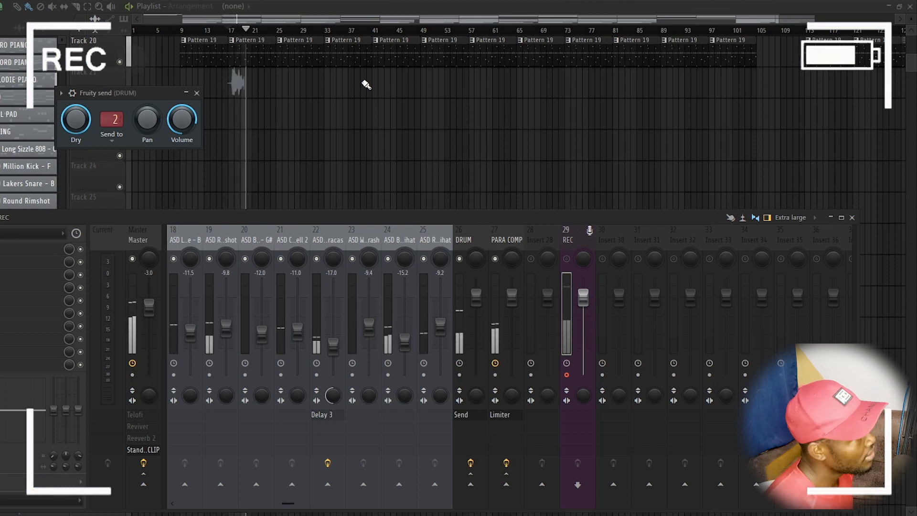
key(space)
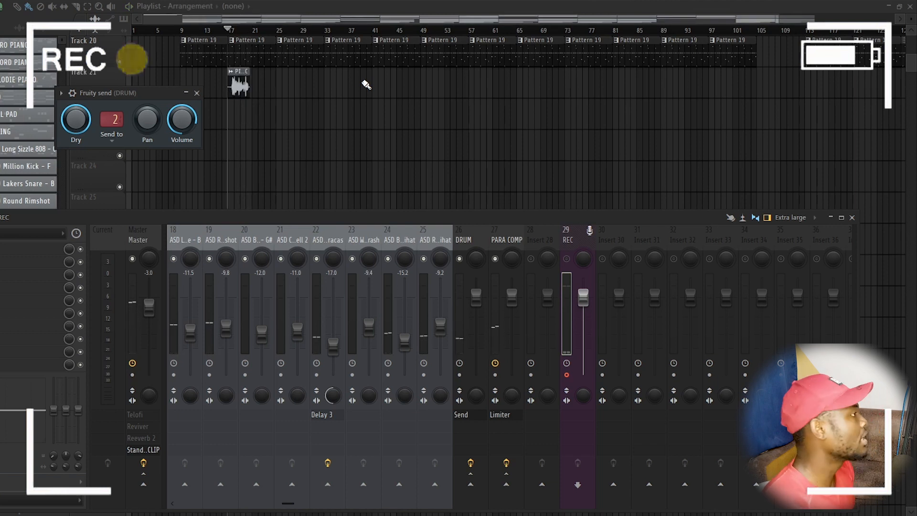
Re-enable the REC track with its routing to Master and remove its audio input
click(567, 259)
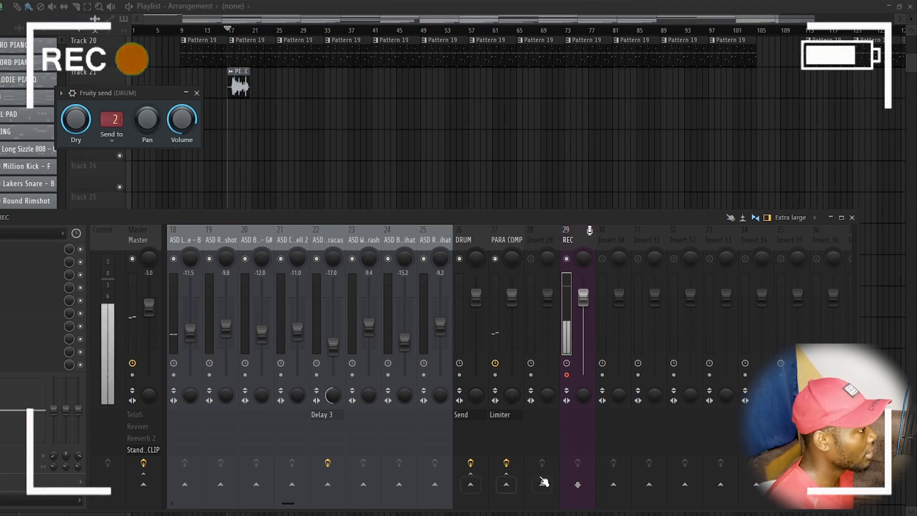
click(37, 233)
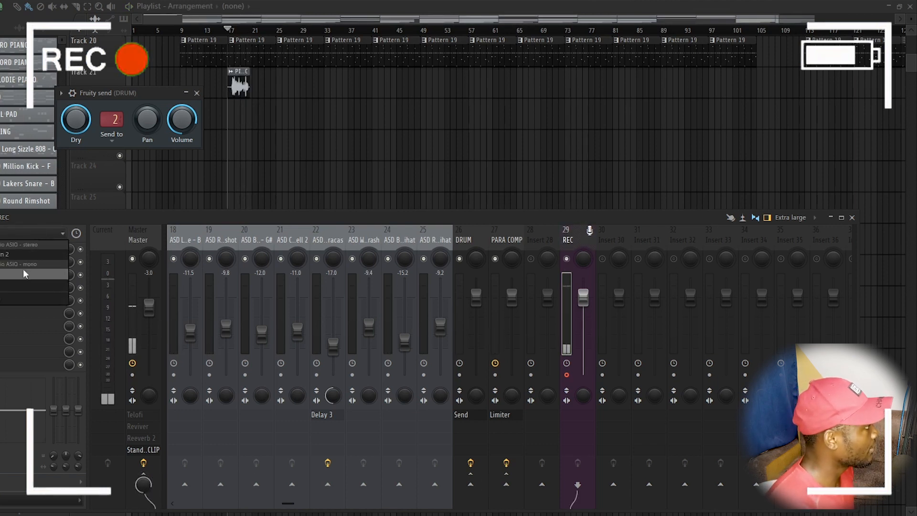
click(16, 300)
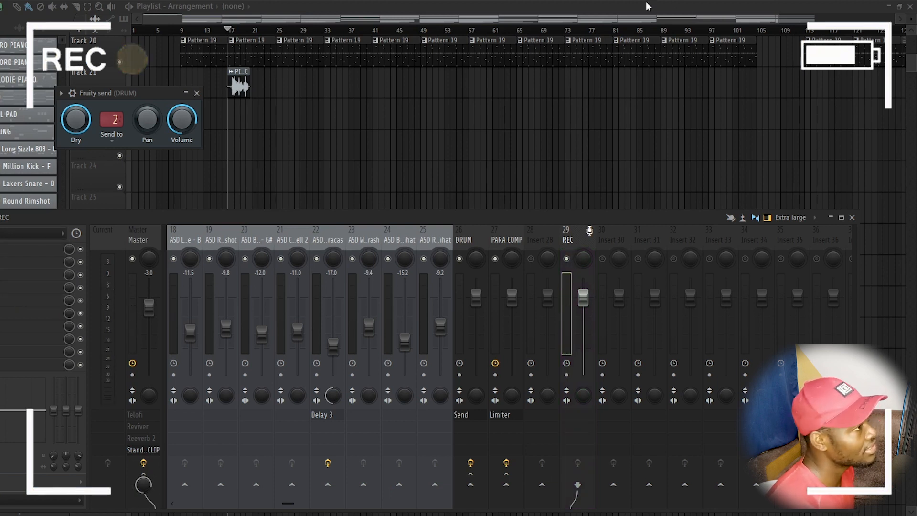
Open the recorded audio clip's channel settings and assign the clip to mixer track 31
drag(776, 20, 359, 22)
double_click(337, 86)
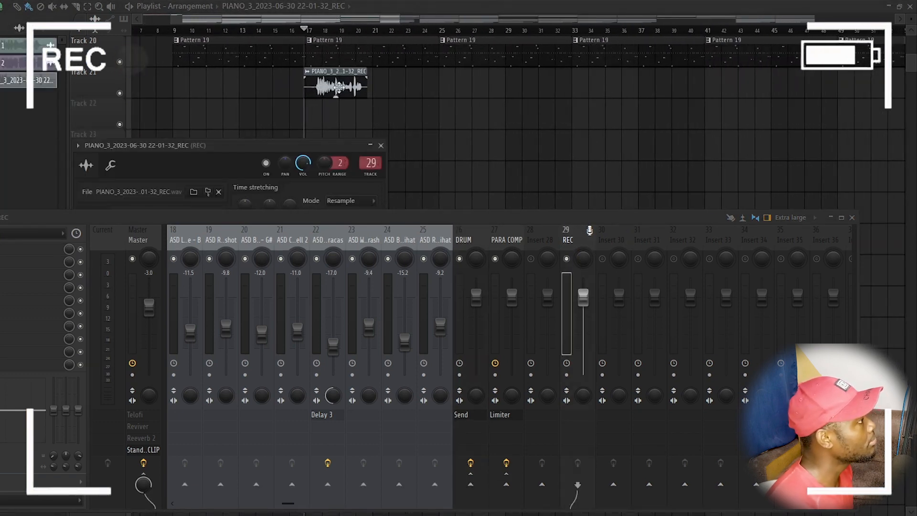
drag(308, 150, 263, 84)
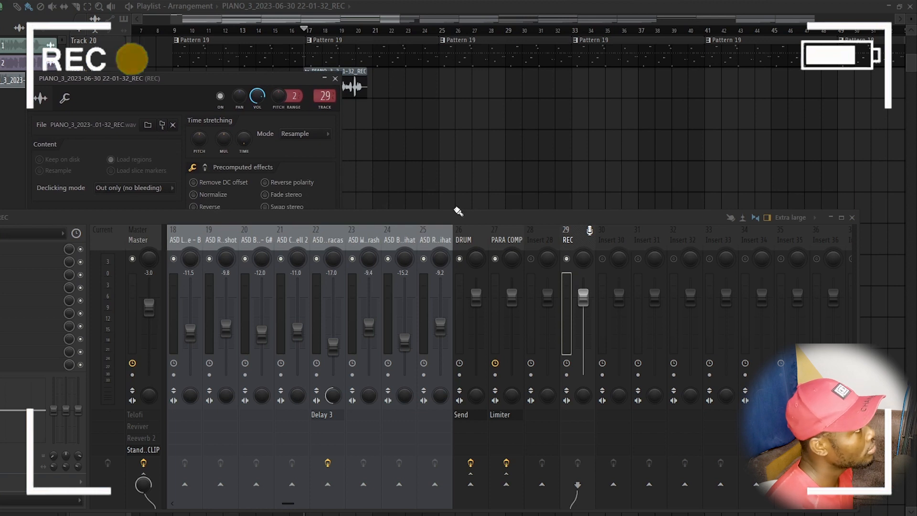
drag(325, 96, 325, 91)
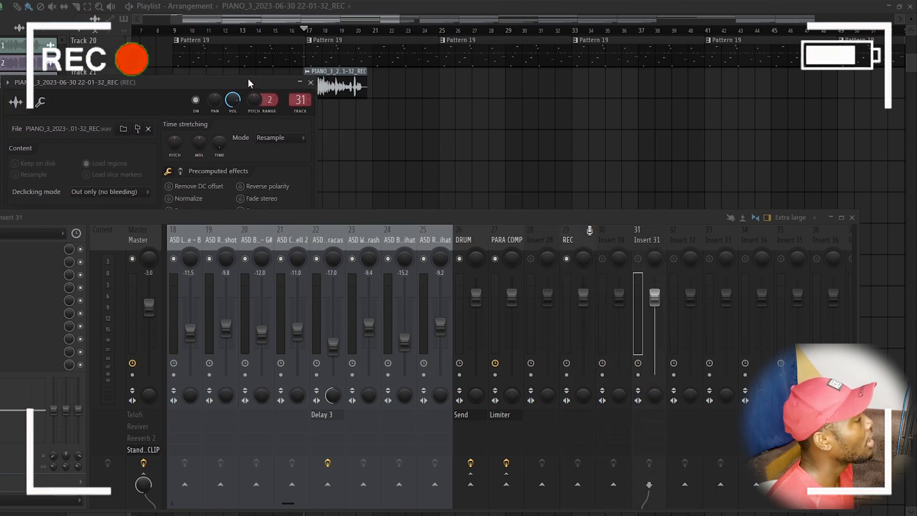
click(335, 78)
Load ValhallaVintageVerb into the first effect slot of mixer track Insert 32
scroll(639, 239, right, 3)
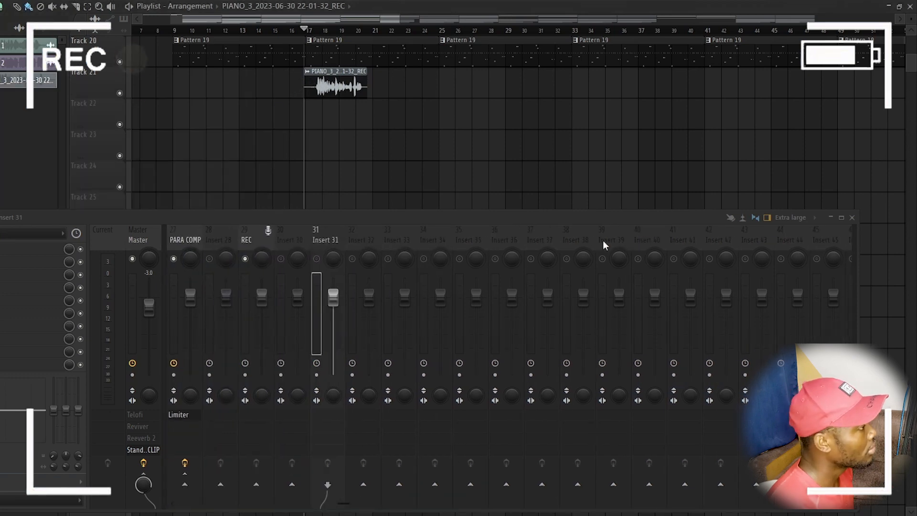
drag(349, 220, 369, 107)
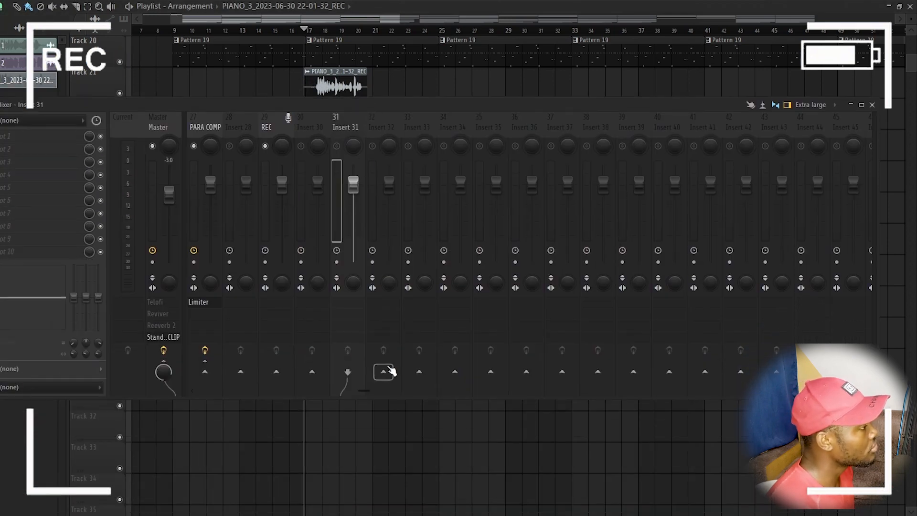
click(377, 122)
drag(362, 108, 450, 124)
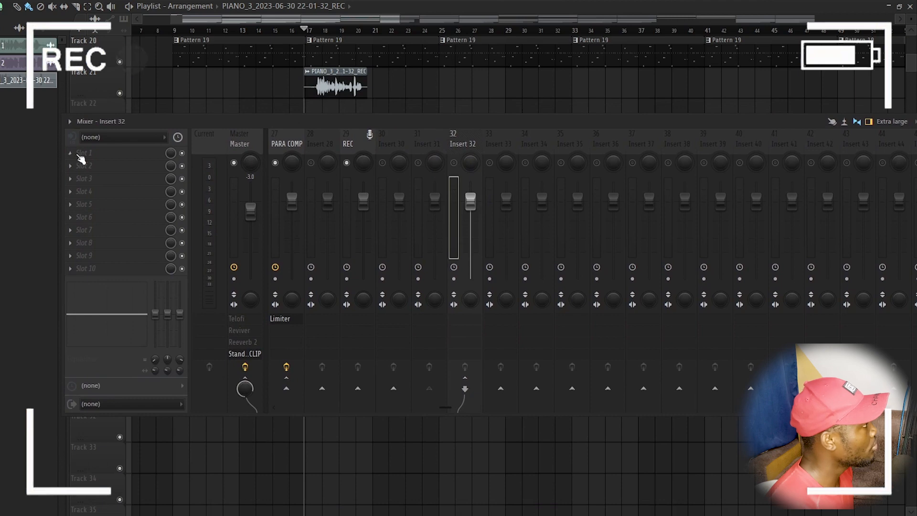
click(71, 157)
click(349, 247)
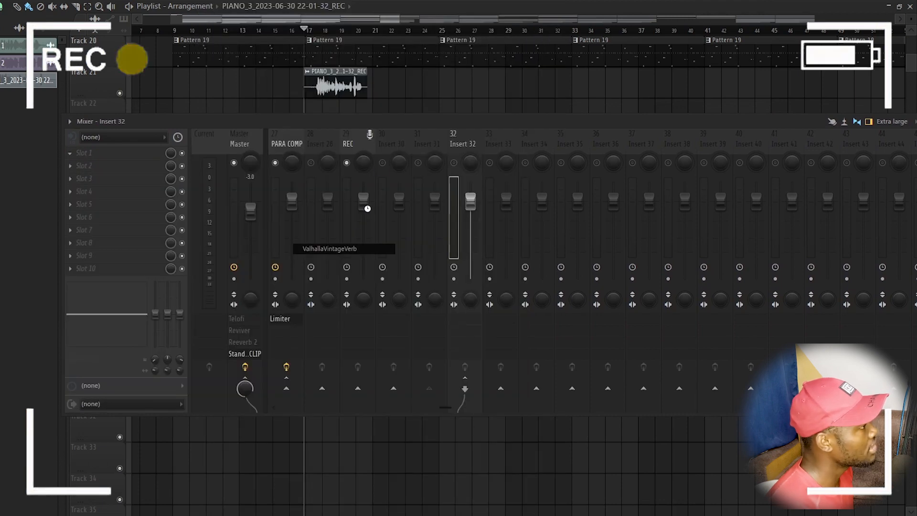
drag(394, 121, 396, 250)
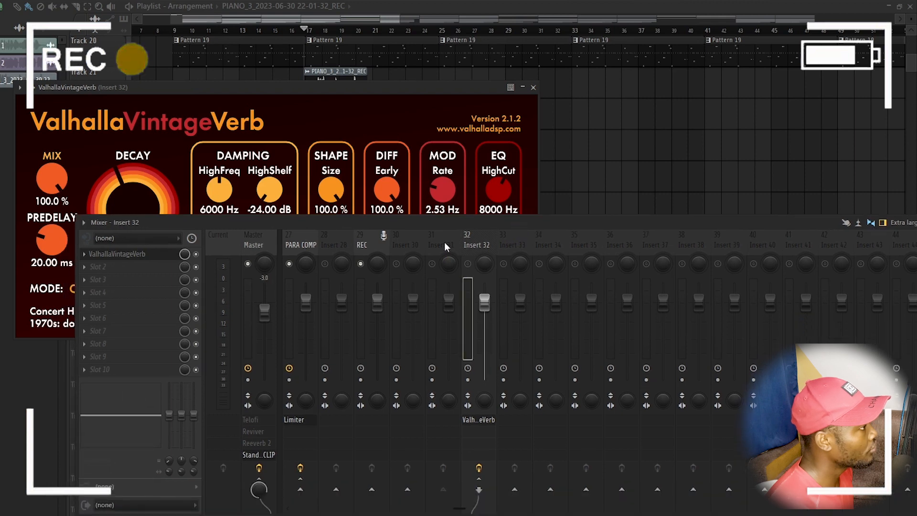
Find Fruity Send by searching for SEND and load it into the first effect slot of Insert 31
click(438, 242)
click(85, 253)
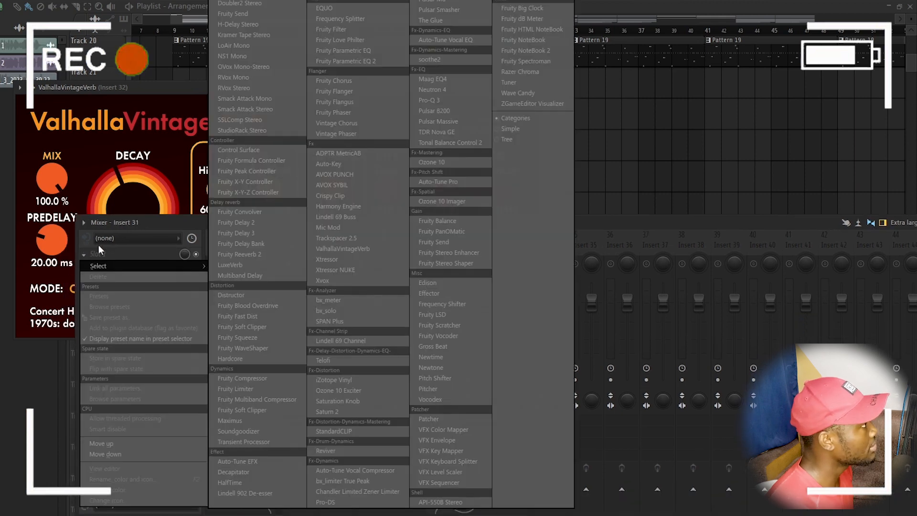
click(239, 2)
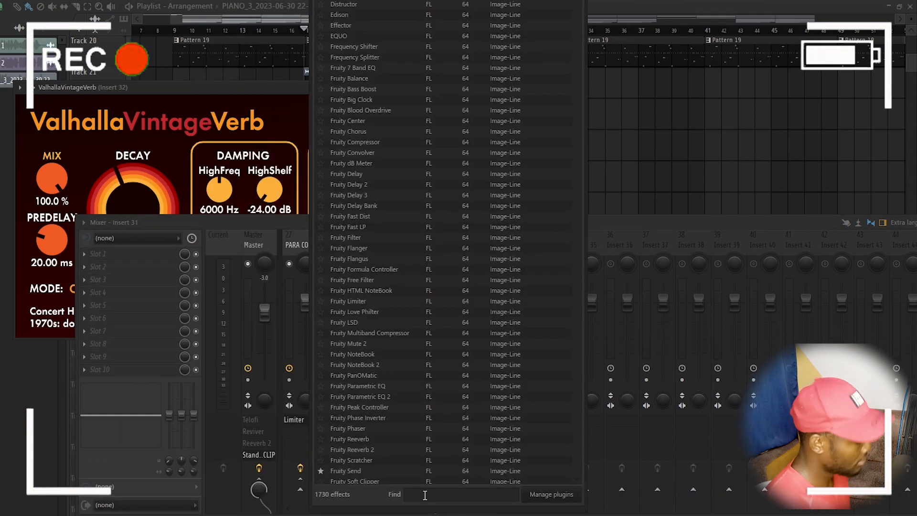
text(SEND)
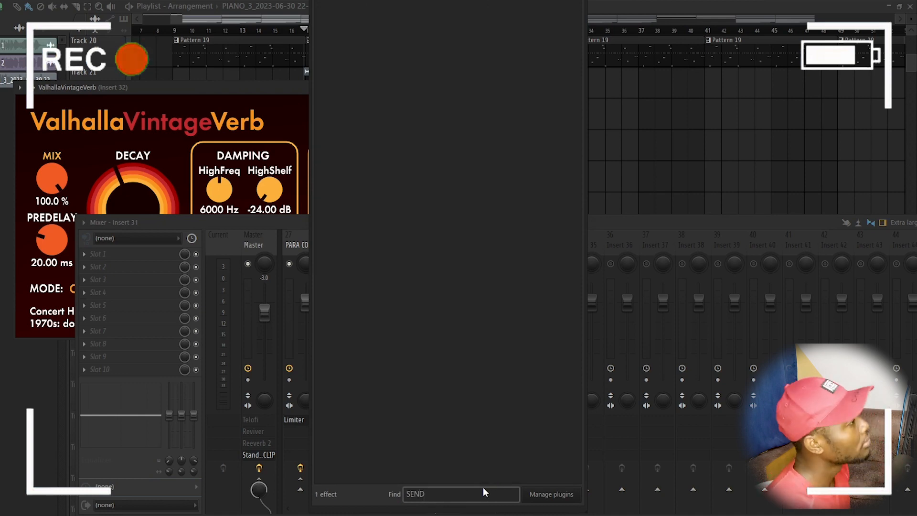
key(Return)
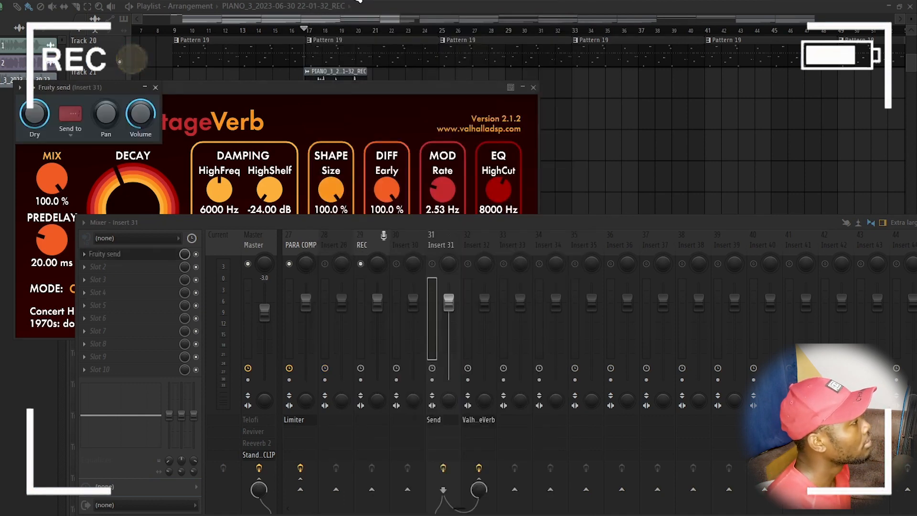
drag(79, 90, 301, 44)
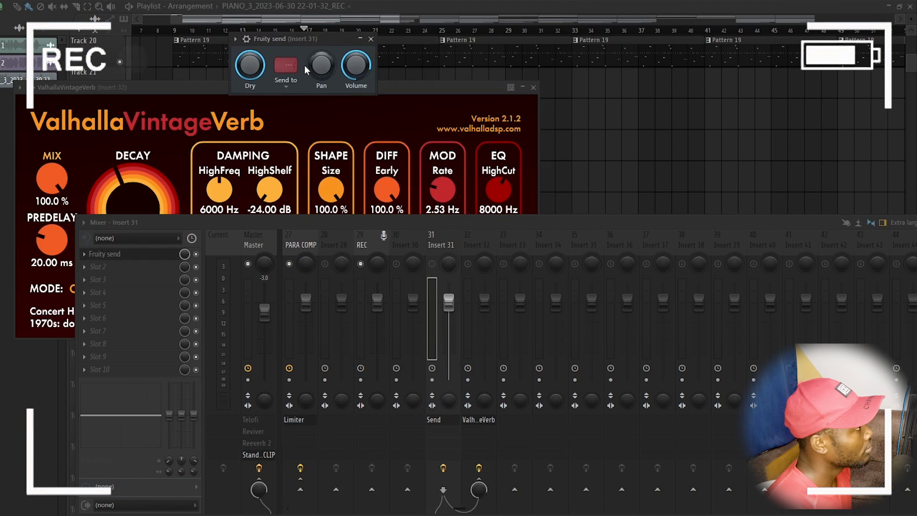
Rename mixer track Insert 32 as REVERB
click(286, 65)
click(449, 220)
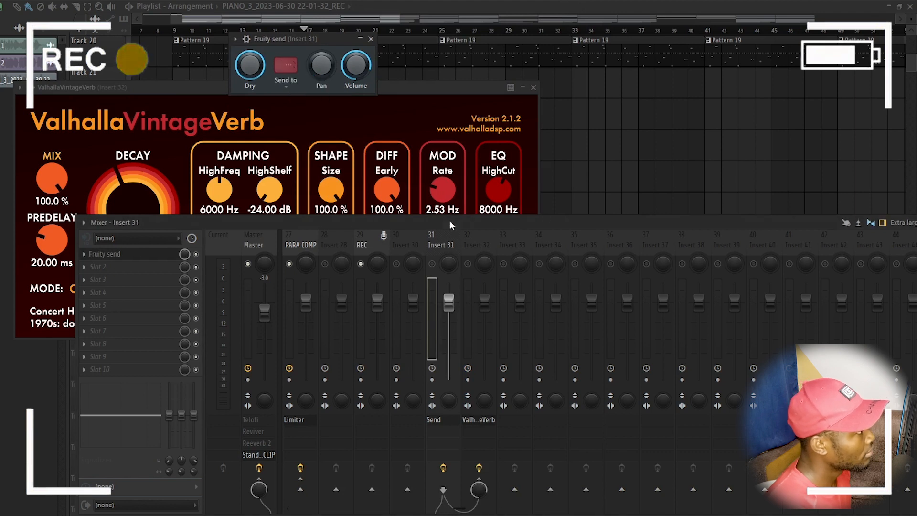
right_click(481, 245)
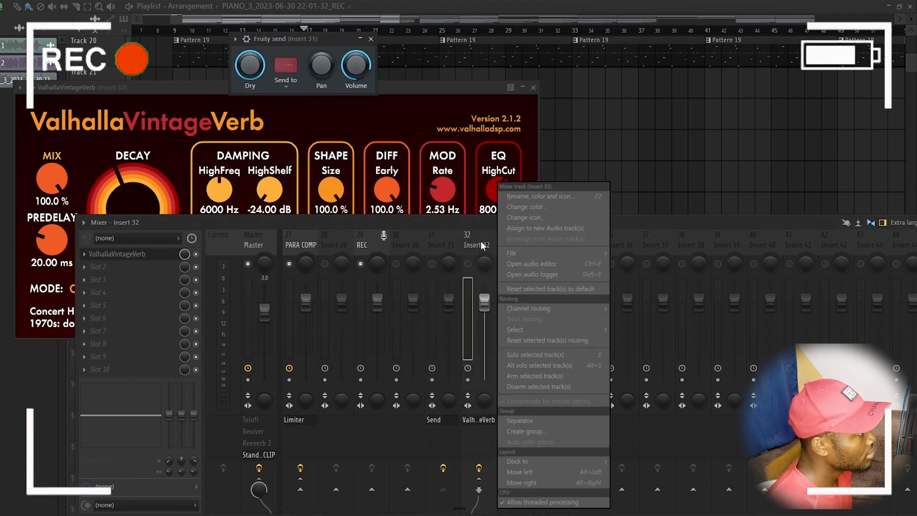
click(524, 197)
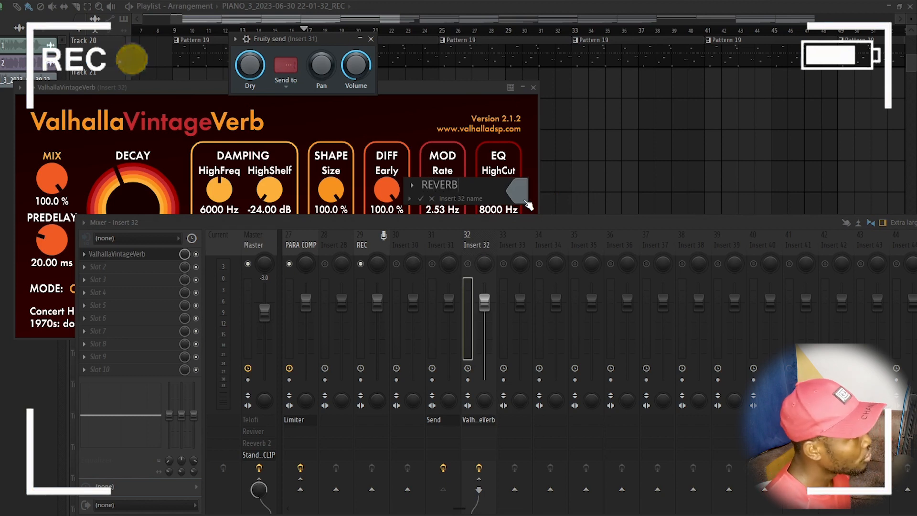
key(Return)
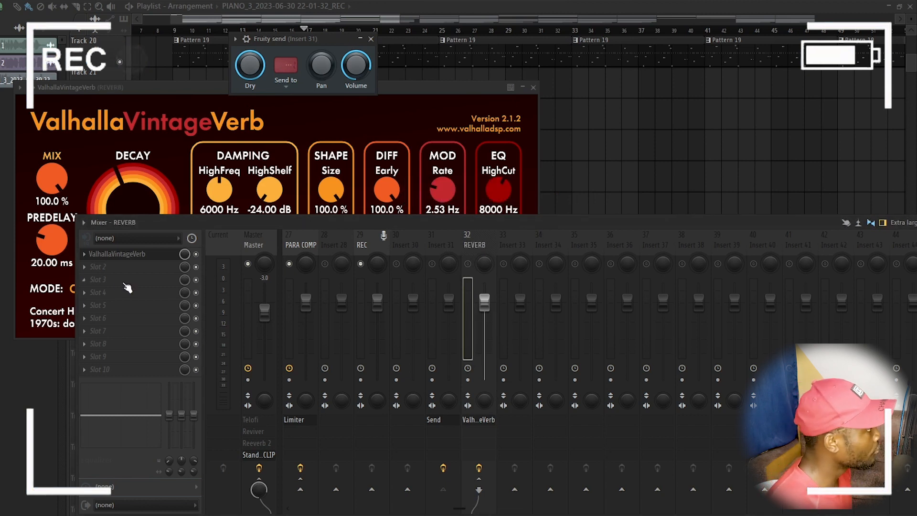
Rename the Fruity Send effect on Insert 31 as REVERB and close the ValhallaVintageVerb window
click(441, 243)
click(84, 254)
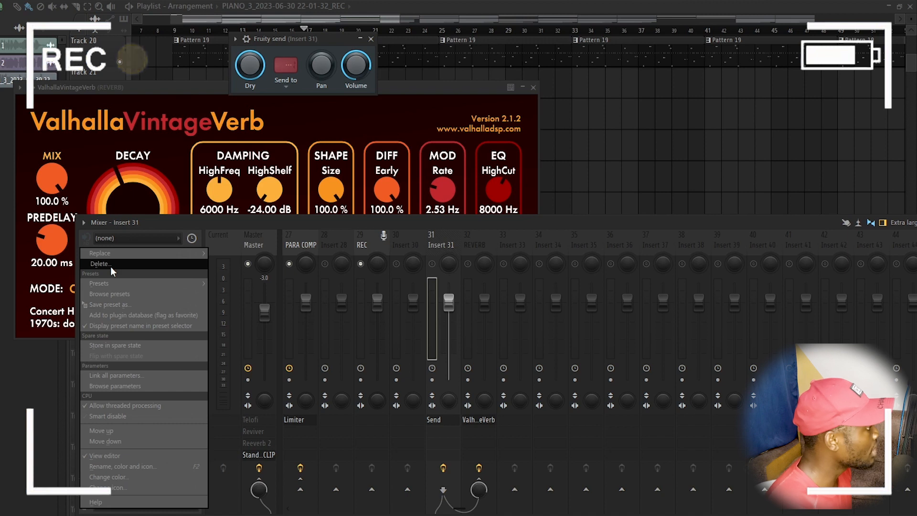
click(125, 467)
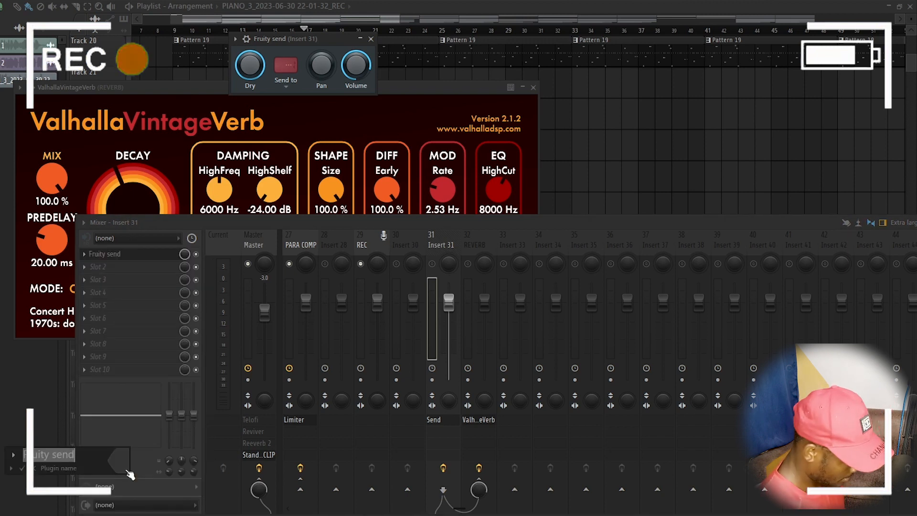
key(Return)
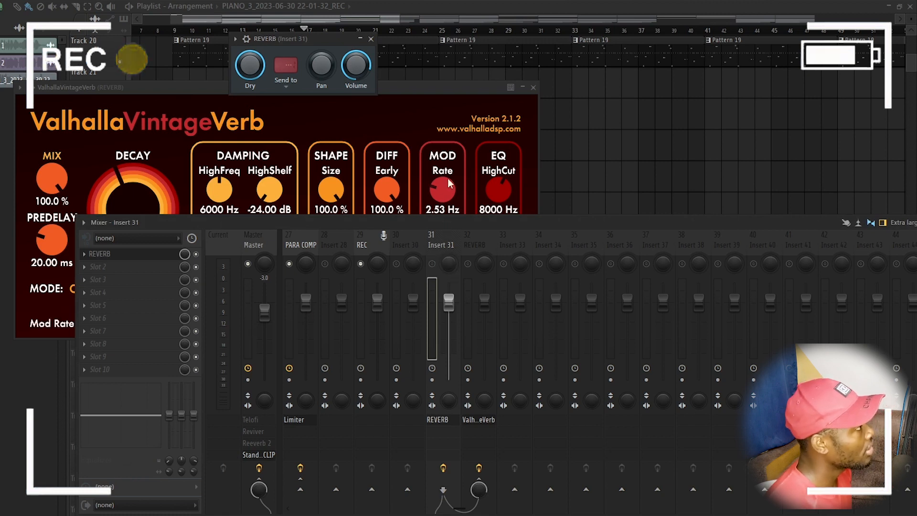
click(534, 87)
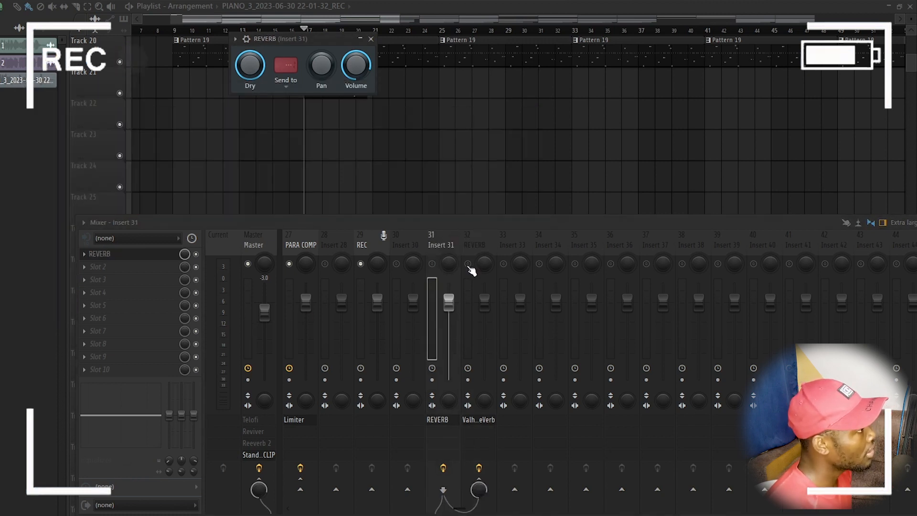
Solo Insert 31 and play back the recorded piano clip on Track 21
right_click(435, 264)
key(space)
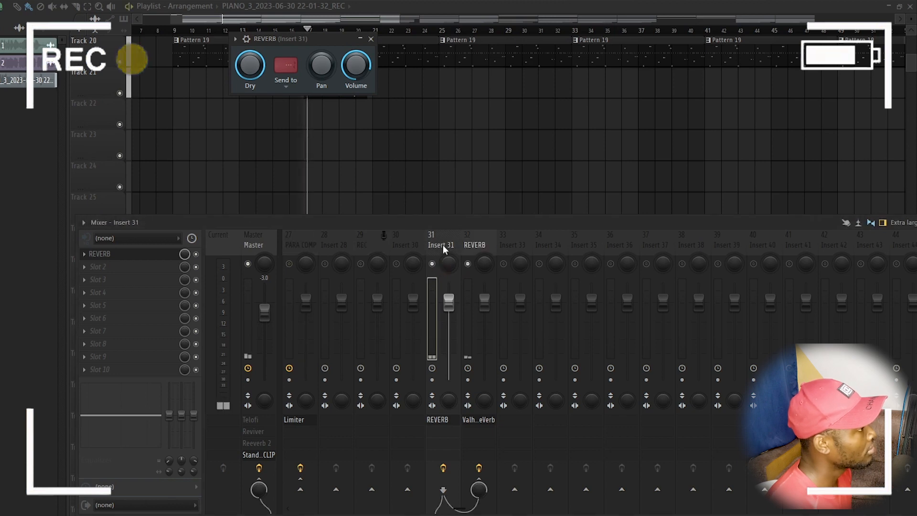
scroll(476, 200, up, 2)
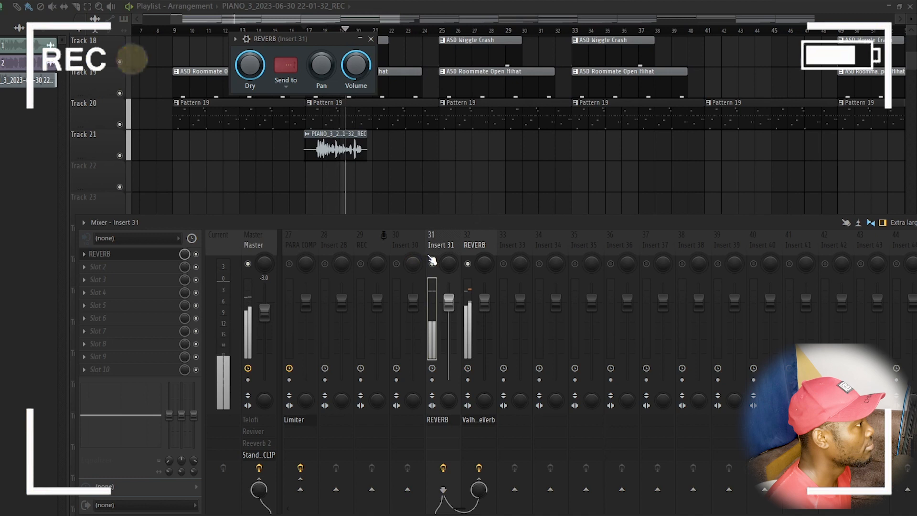
key(space)
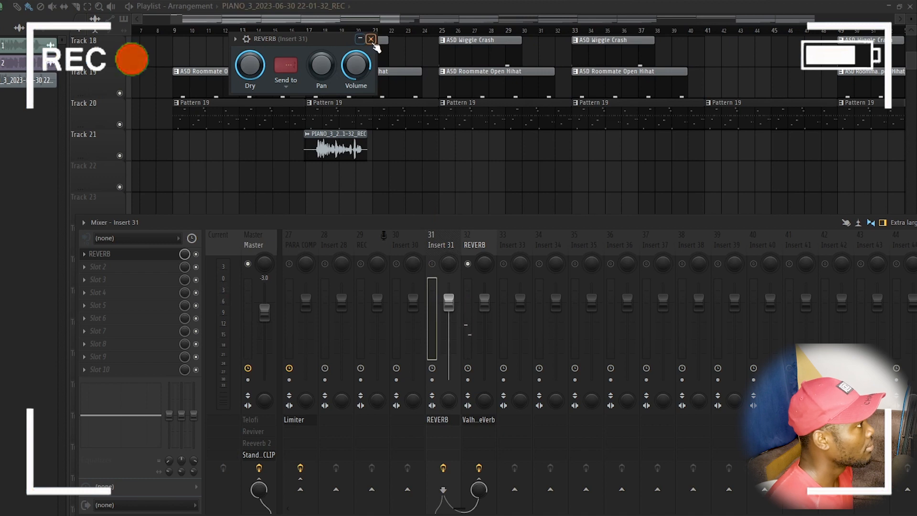
Set the Insert 31 send's destination to 2, the REVERB track
drag(311, 38, 178, 29)
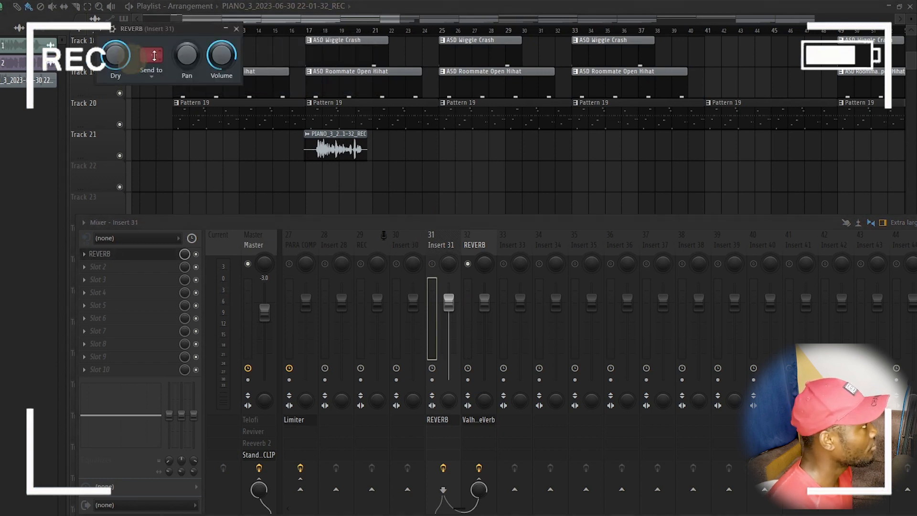
click(154, 56)
click(176, 84)
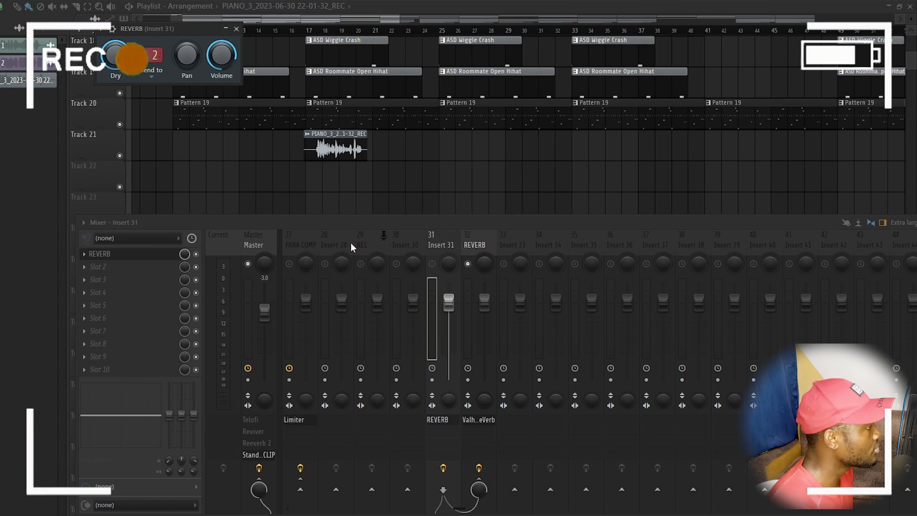
Play the clip from bar 17, close the playlist, and lower the Insert 31 send's volume
key(space)
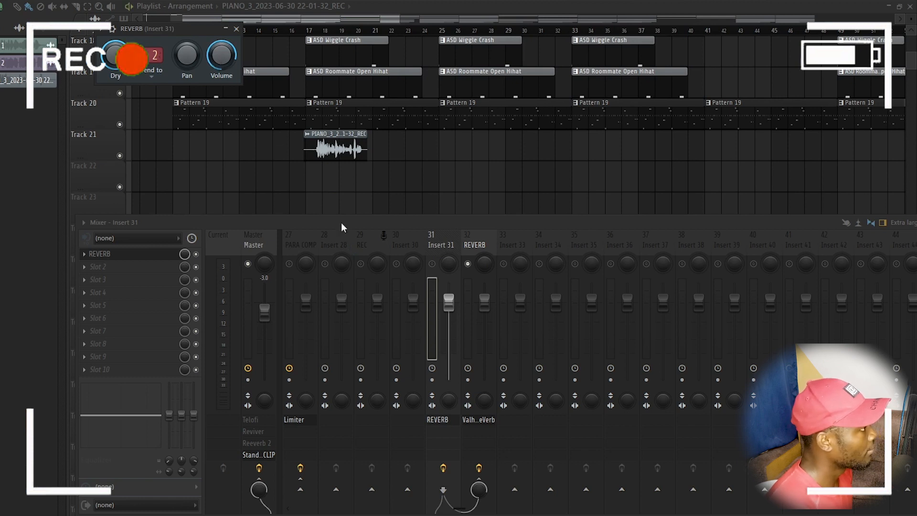
click(310, 29)
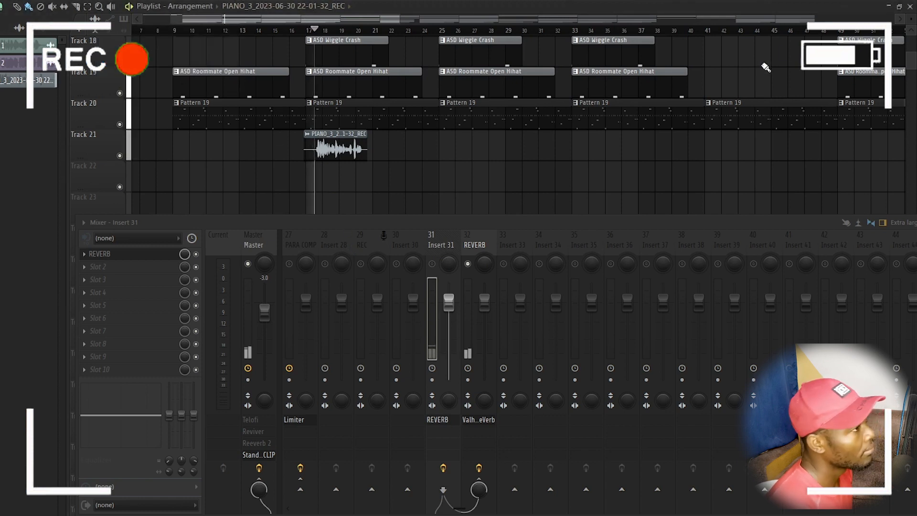
click(910, 6)
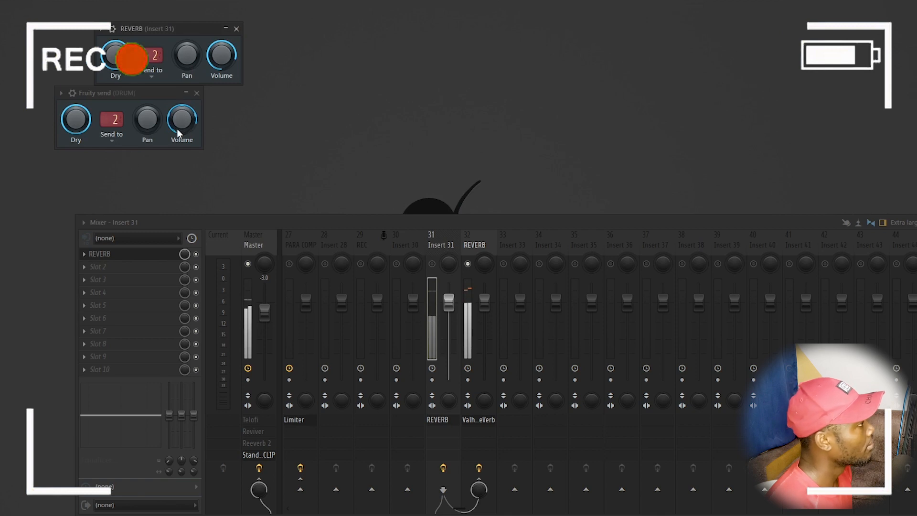
drag(225, 57, 225, 95)
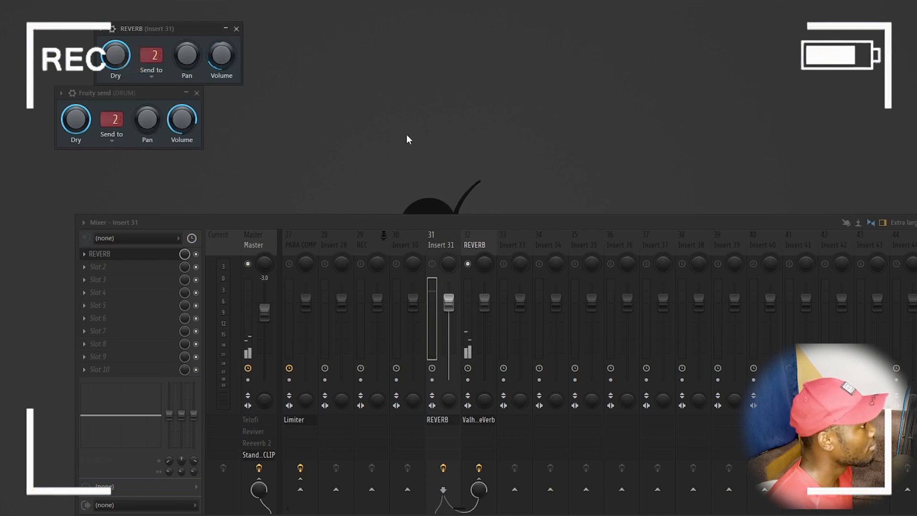
Open ValhallaVintageVerb on the REVERB track and set its decay to 1.08 s
click(471, 244)
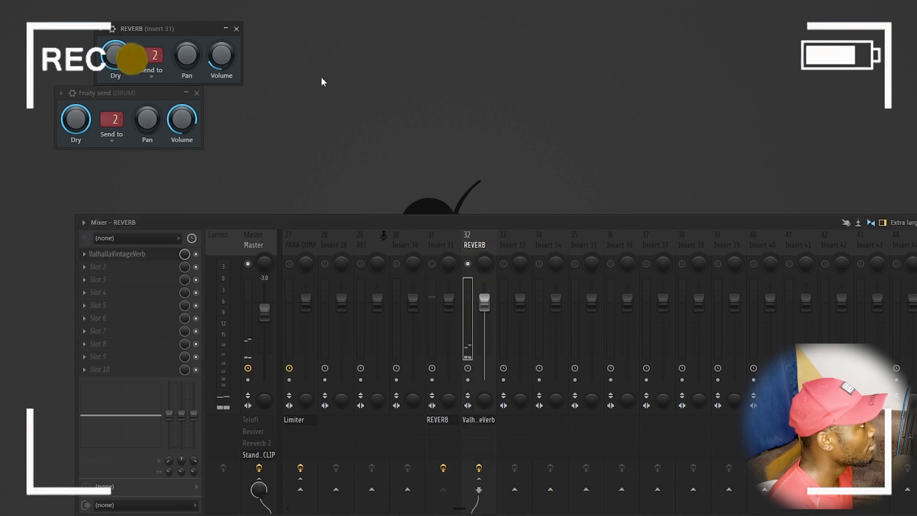
click(141, 256)
drag(351, 100, 345, 125)
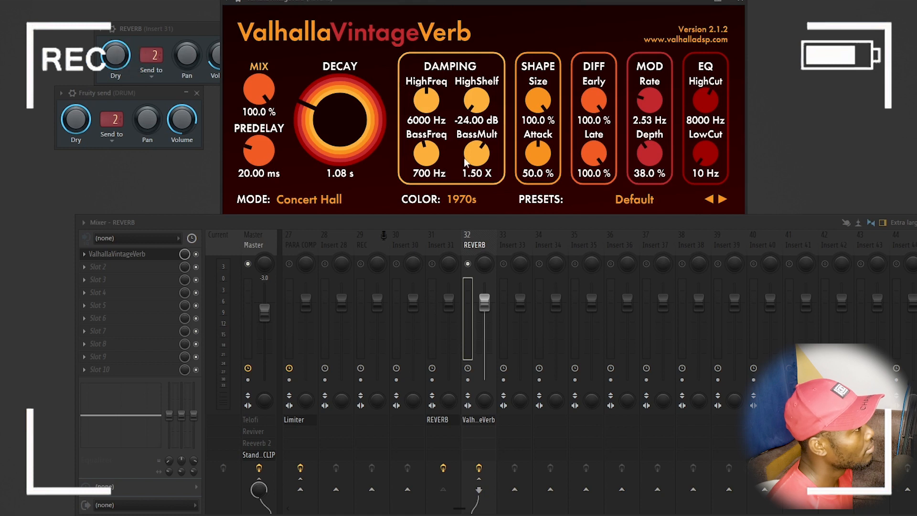
Unmute Insert 31 and close the ValhallaVintageVerb window
drag(511, 224, 476, 223)
click(428, 263)
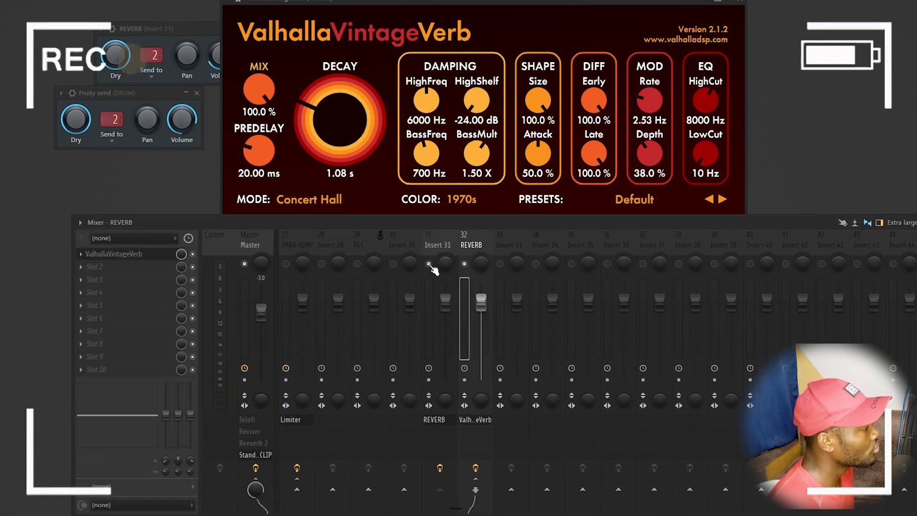
drag(282, 5, 55, 67)
click(514, 63)
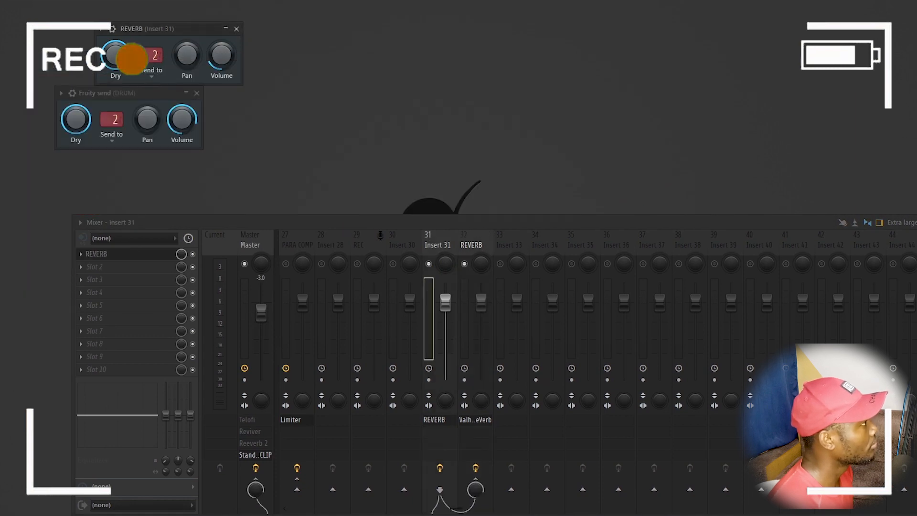
Play back the clip and check the ValhallaVintageVerb settings on the REVERB track, closing the plugin afterward
key(space)
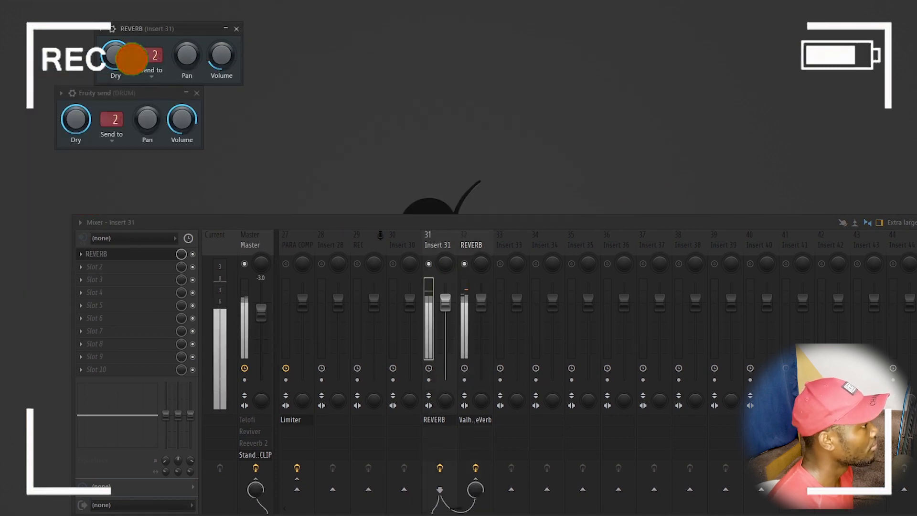
click(471, 248)
click(142, 258)
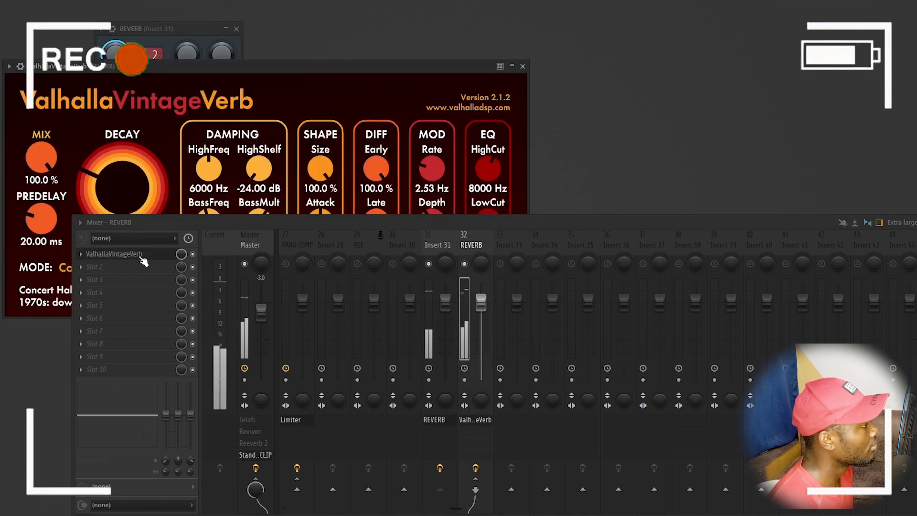
click(428, 246)
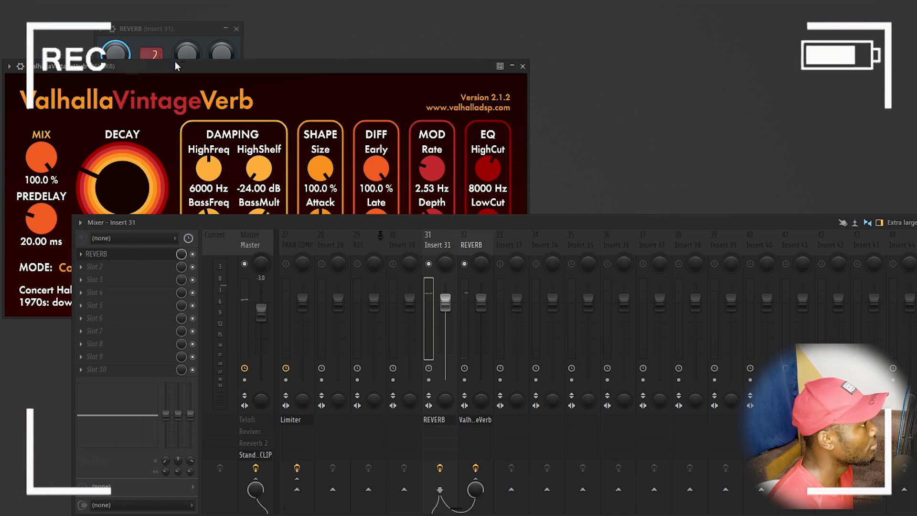
click(523, 66)
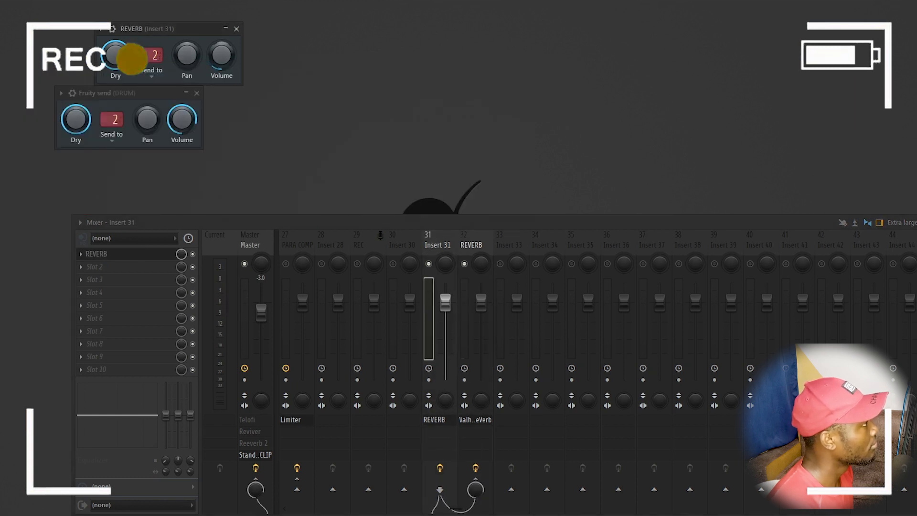
Play the clip while adjusting the Insert 31 send's volume, and turn its Dry level fully down
key(space)
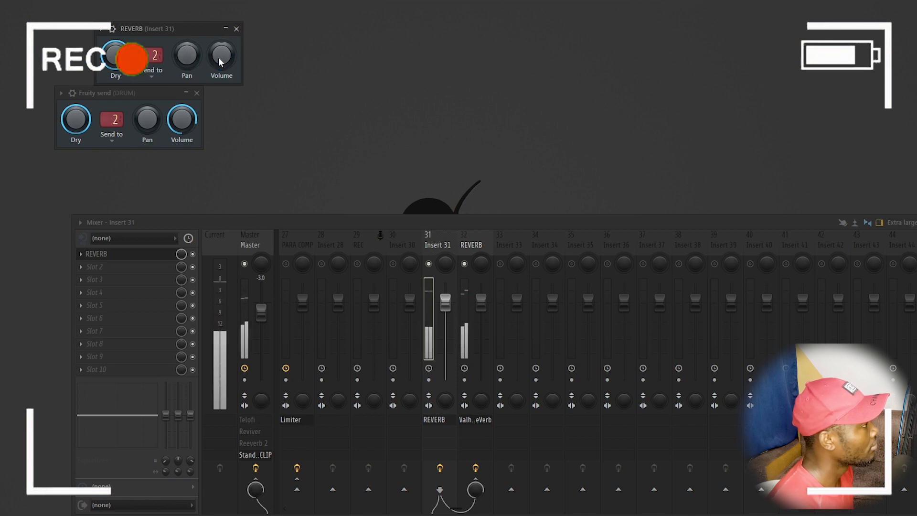
drag(219, 57, 219, 38)
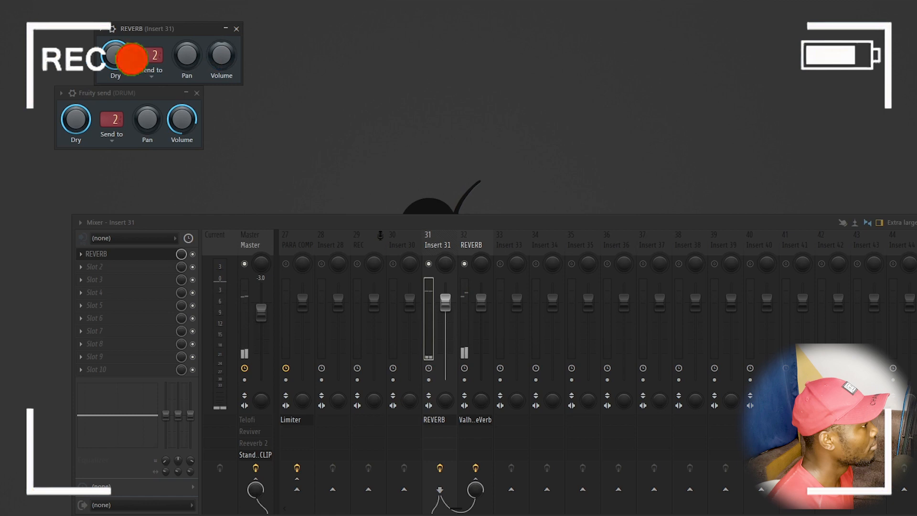
drag(420, 219, 421, 174)
drag(113, 56, 113, 107)
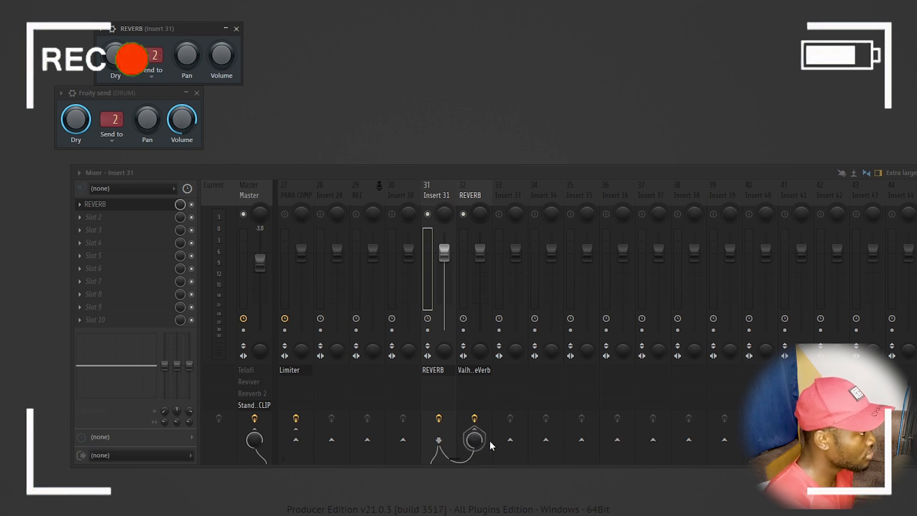
Disable the route from Insert 31 to the REVERB track and sidechain Insert 31 to REVERB instead
click(475, 437)
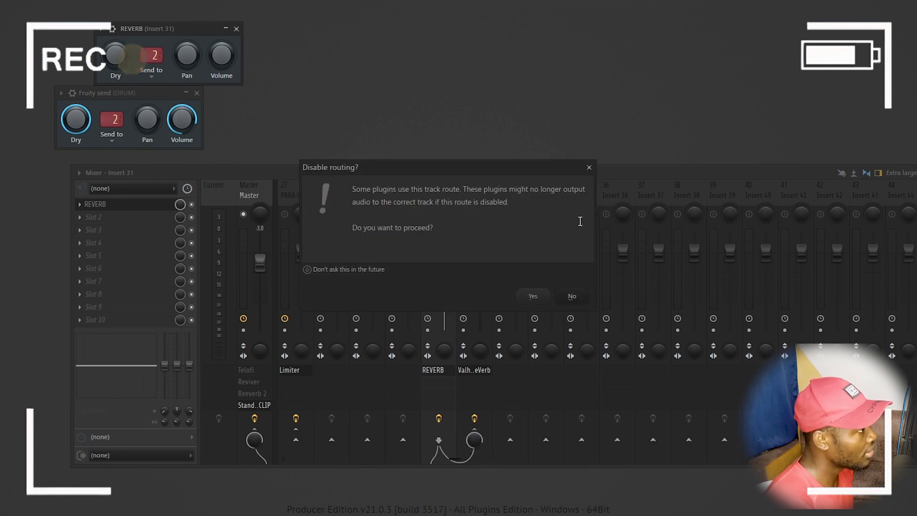
click(544, 297)
right_click(482, 444)
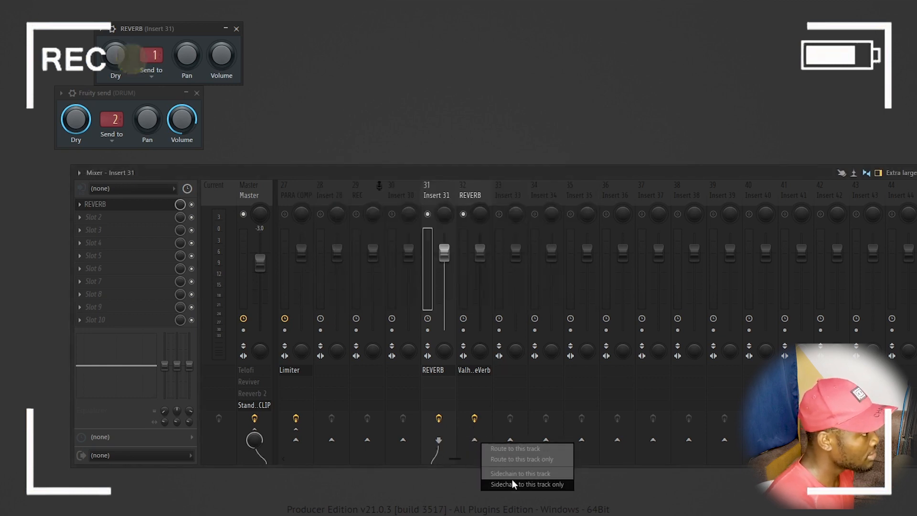
click(513, 479)
Reset the Insert 31 send's Dry and Volume levels to their defaults while checking playback
right_click(119, 58)
click(137, 67)
key(space)
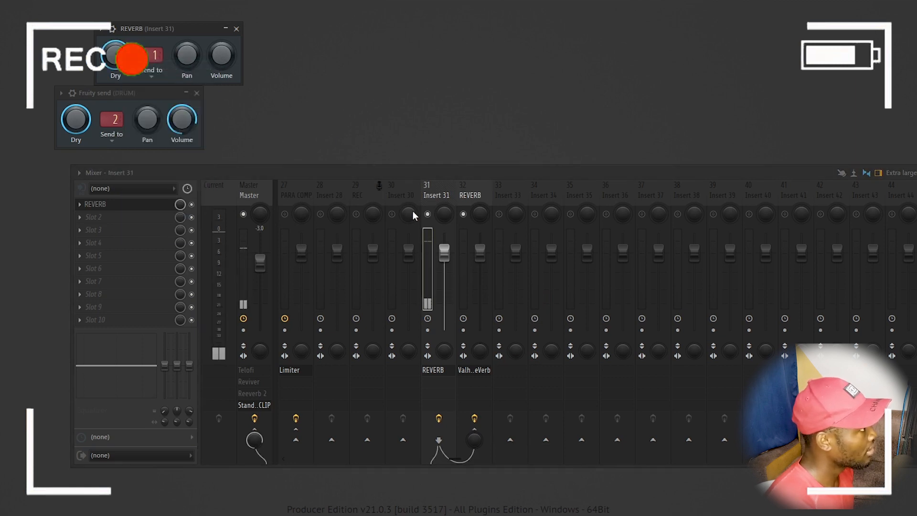
right_click(223, 57)
click(250, 65)
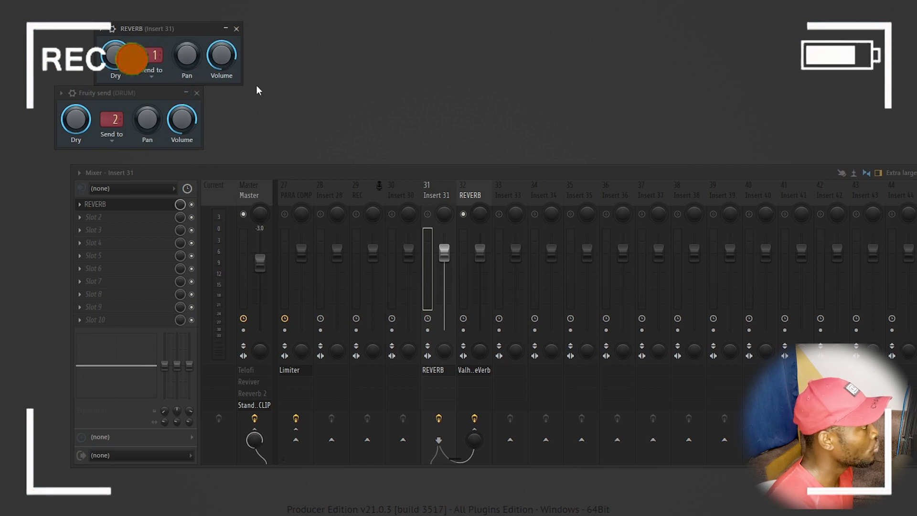
Set the Insert 31 send's destination to 2 for REVERB, lower its volume during playback, and close the plugin
drag(179, 30, 323, 37)
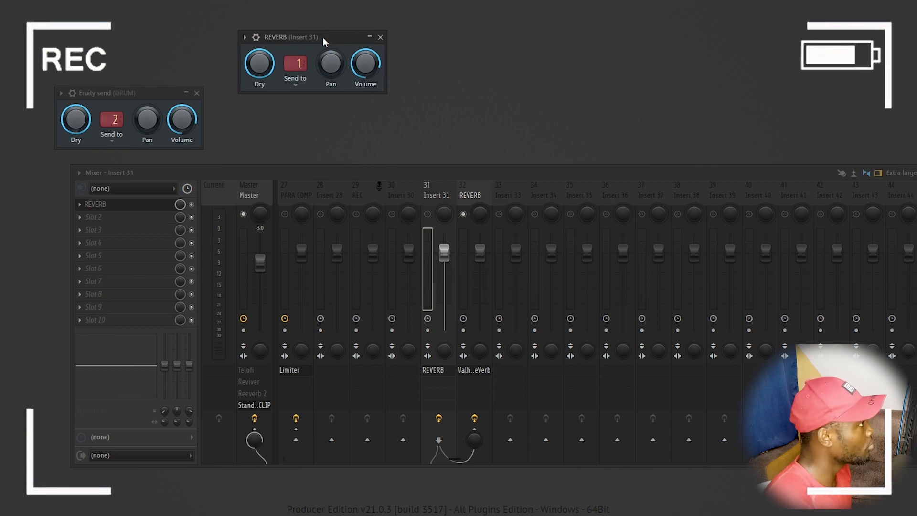
key(space)
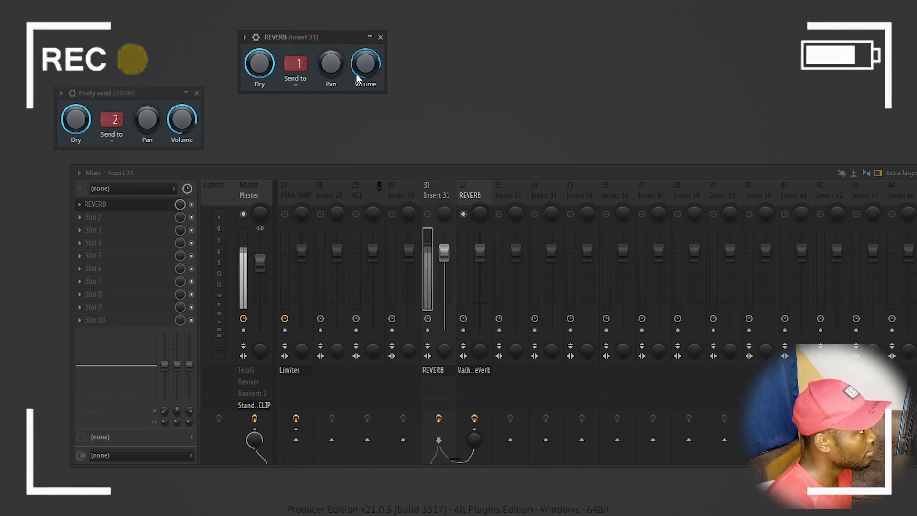
click(307, 75)
click(314, 91)
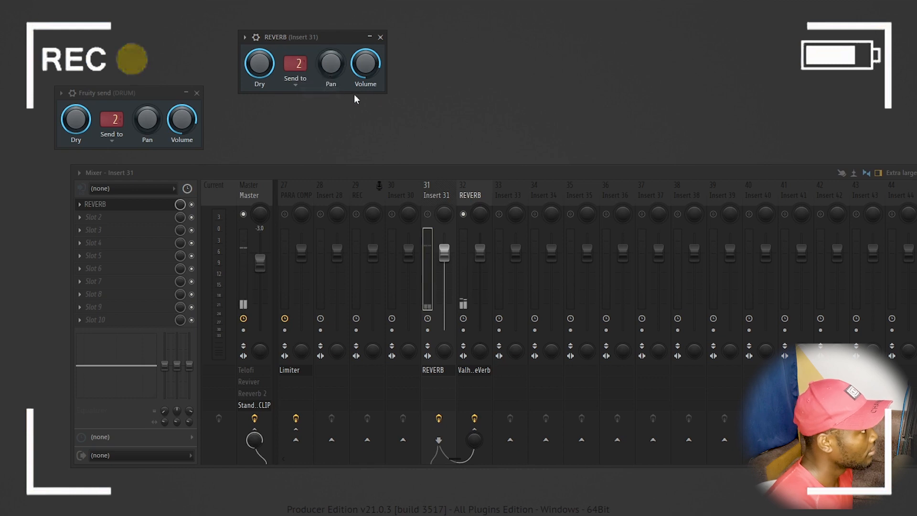
drag(365, 64, 365, 102)
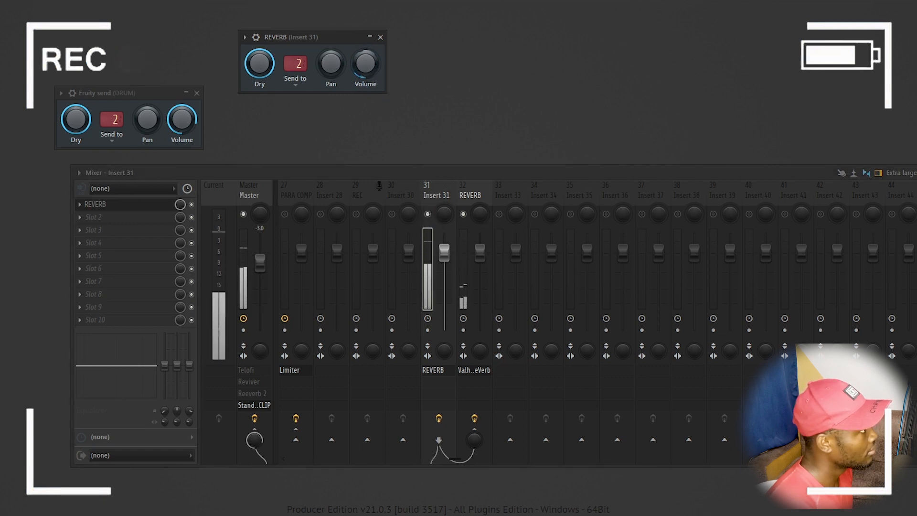
click(380, 36)
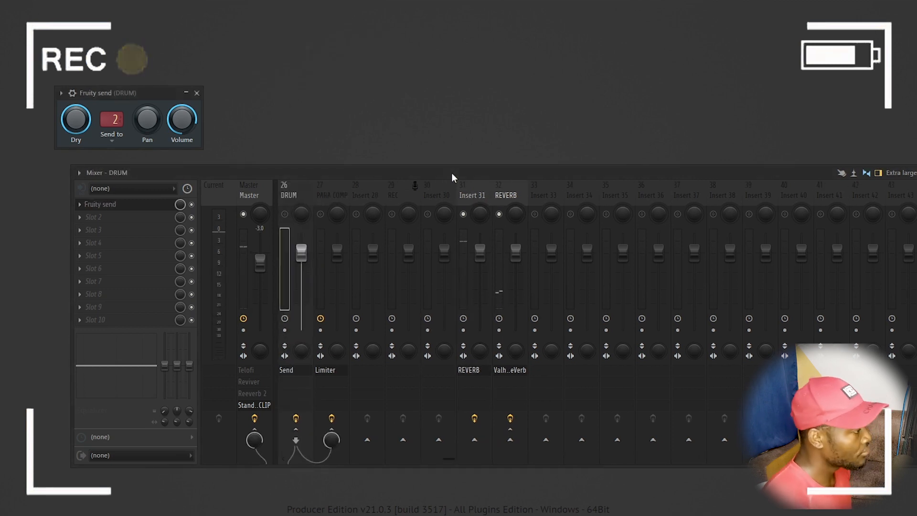